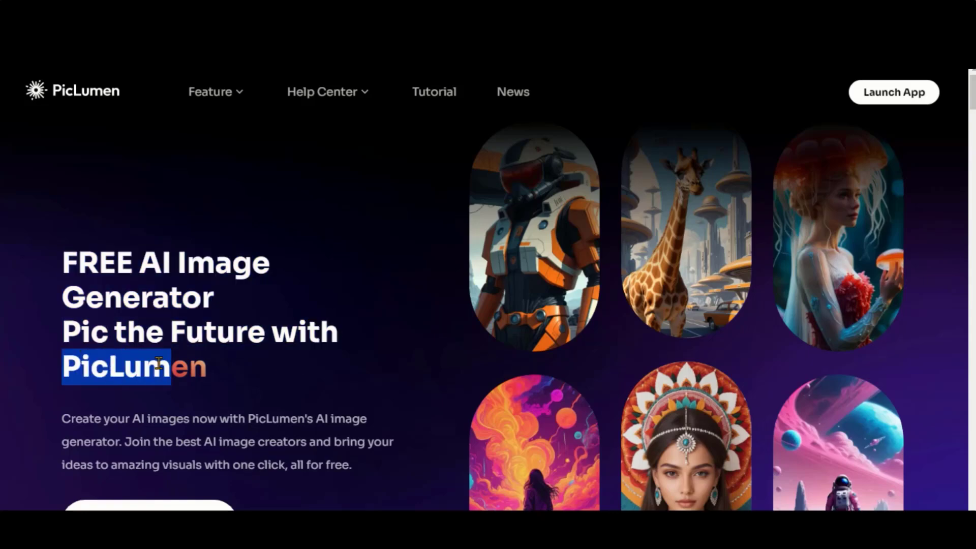
Scroll the PicLumen homepage past the FLUX, text-to-image, reference and background-removal sections to the styles gallery
click(223, 368)
scroll(223, 368, down, 10)
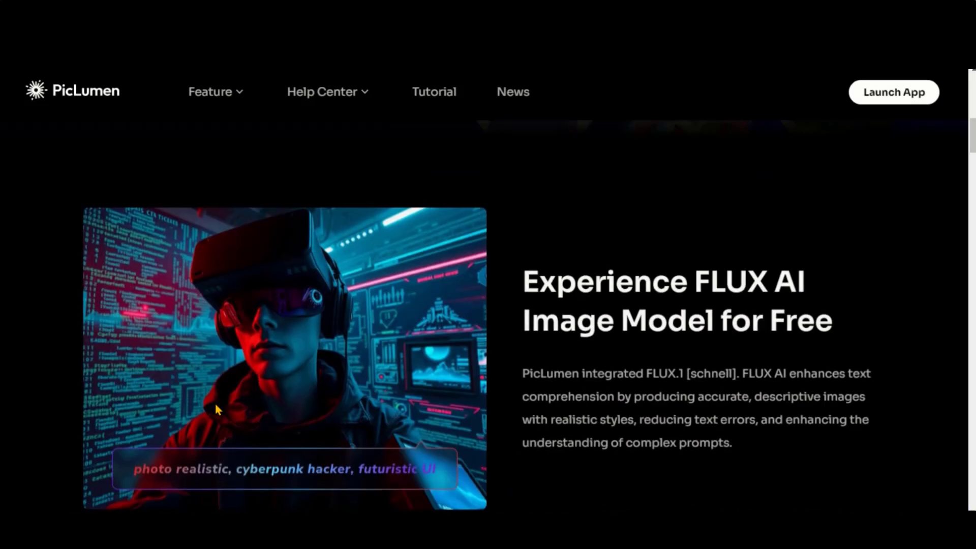
drag(523, 269, 835, 312)
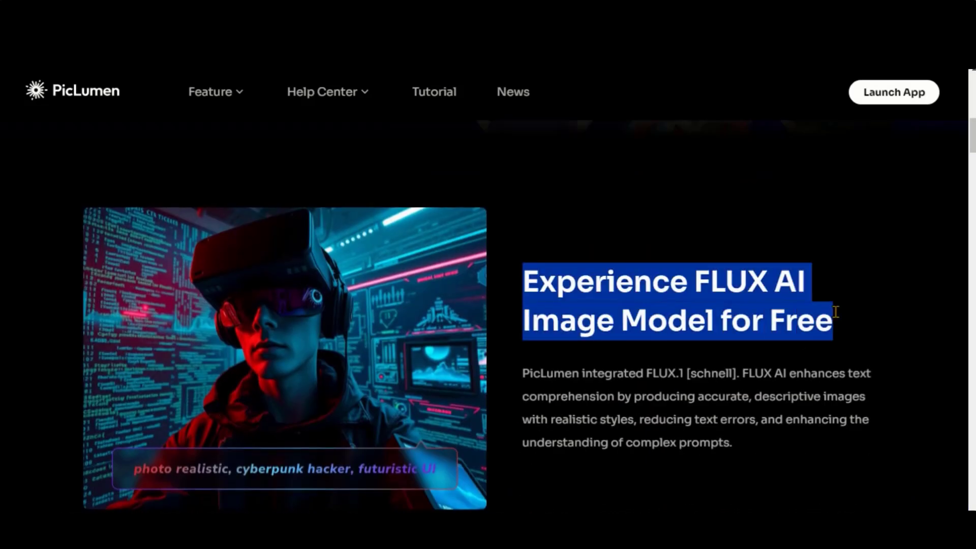
click(835, 311)
scroll(954, 436, down, 7)
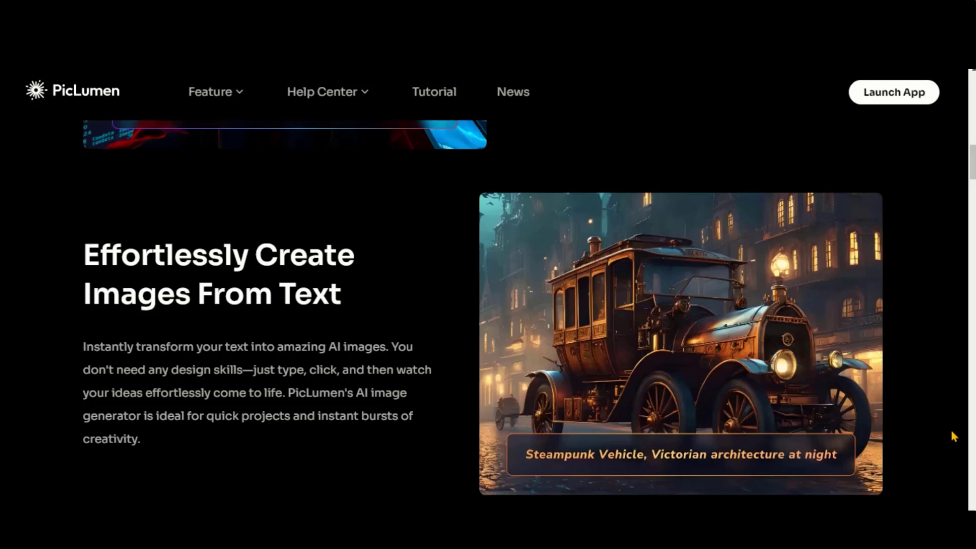
scroll(954, 436, down, 7)
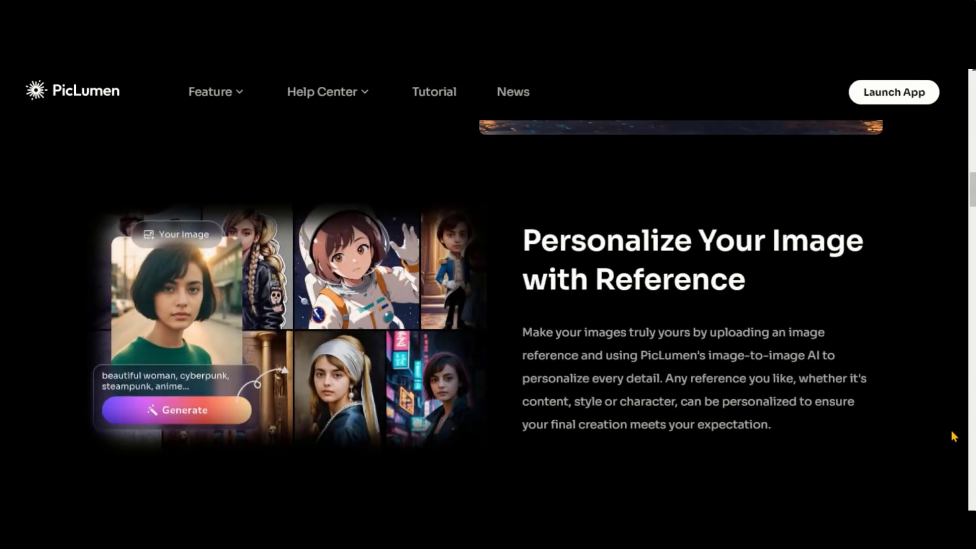
scroll(952, 432, down, 7)
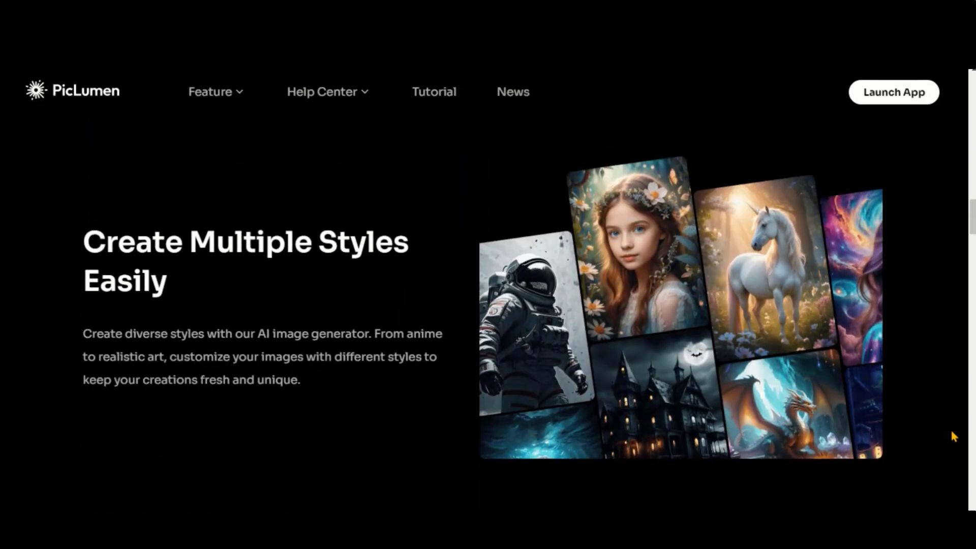
scroll(952, 436, down, 7)
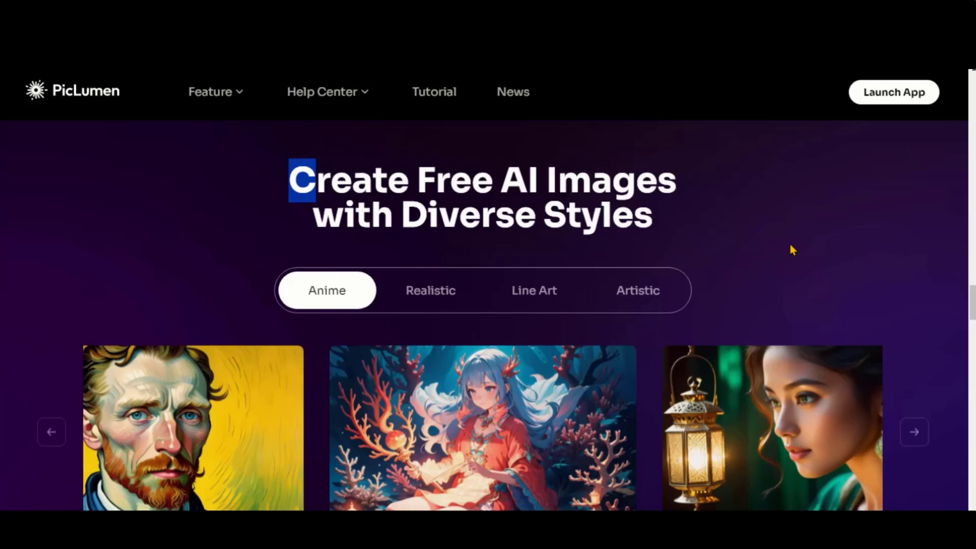
scroll(783, 219, down, 1)
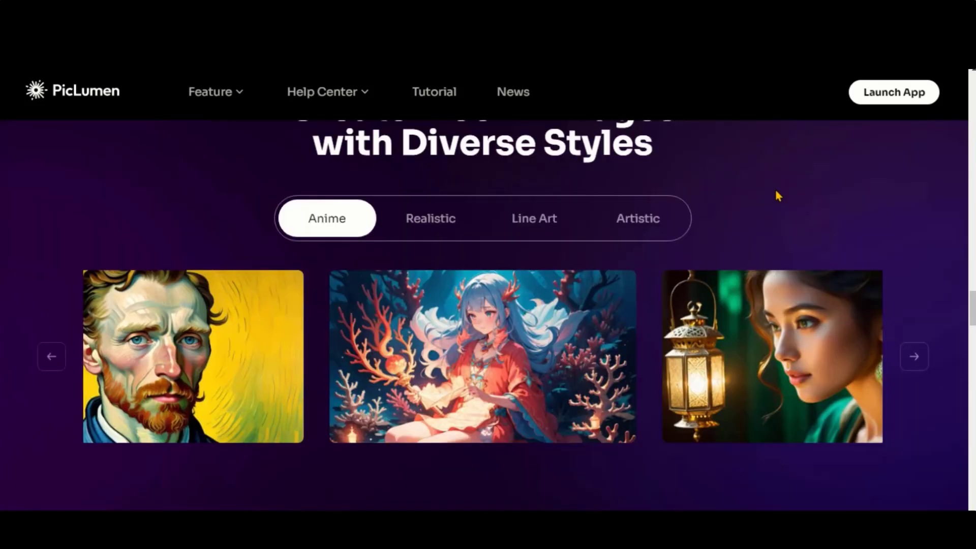
Launch the PicLumen app, switch to account registration, and scroll through the Explore community feed
click(880, 99)
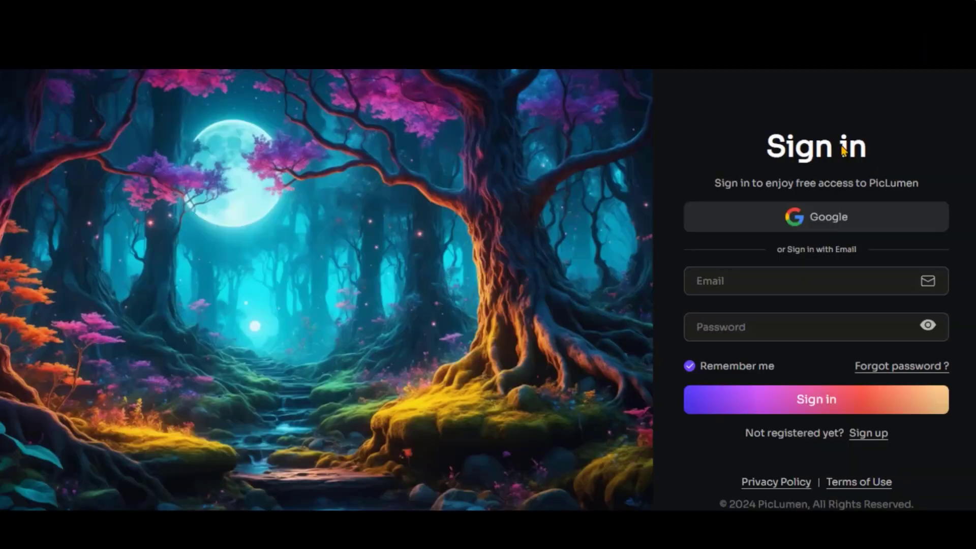
click(868, 434)
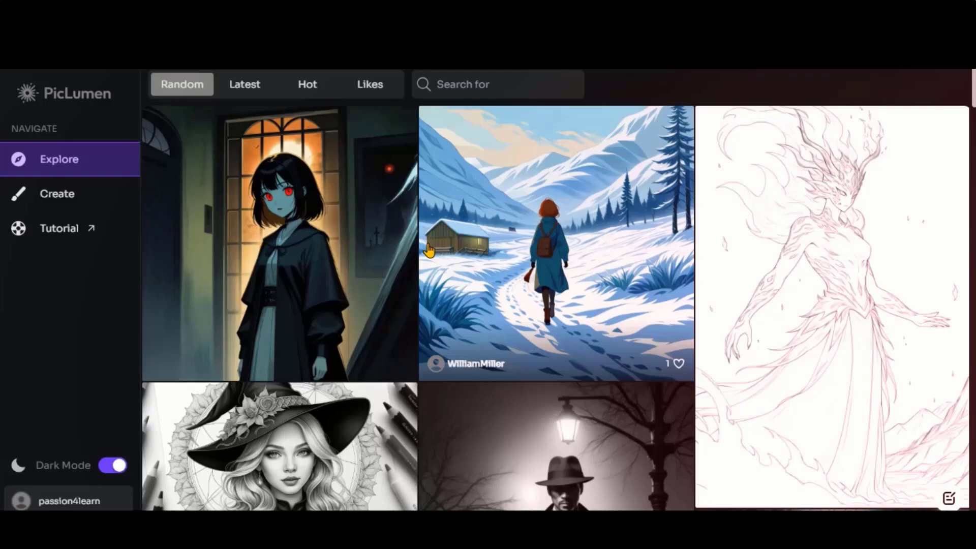
scroll(428, 250, down, 4)
scroll(429, 250, down, 15)
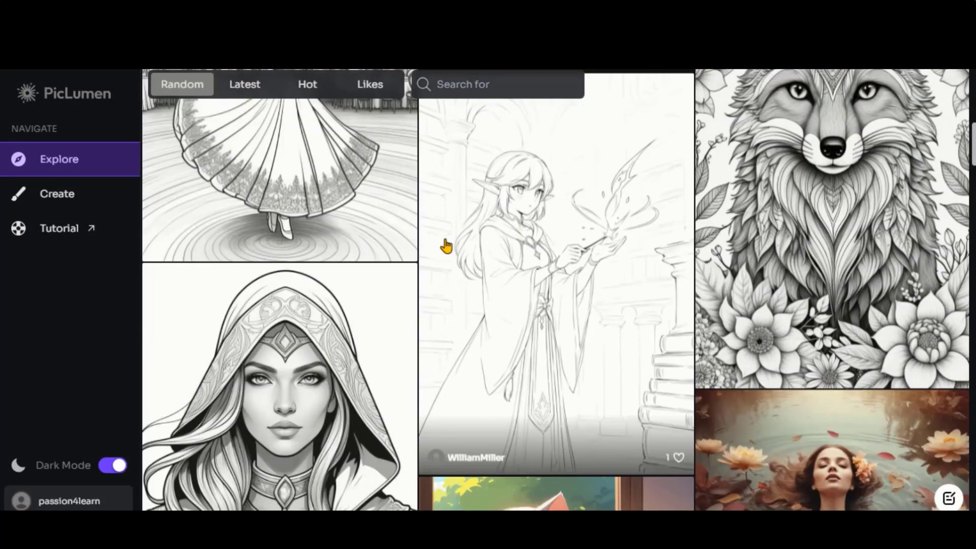
scroll(447, 247, down, 5)
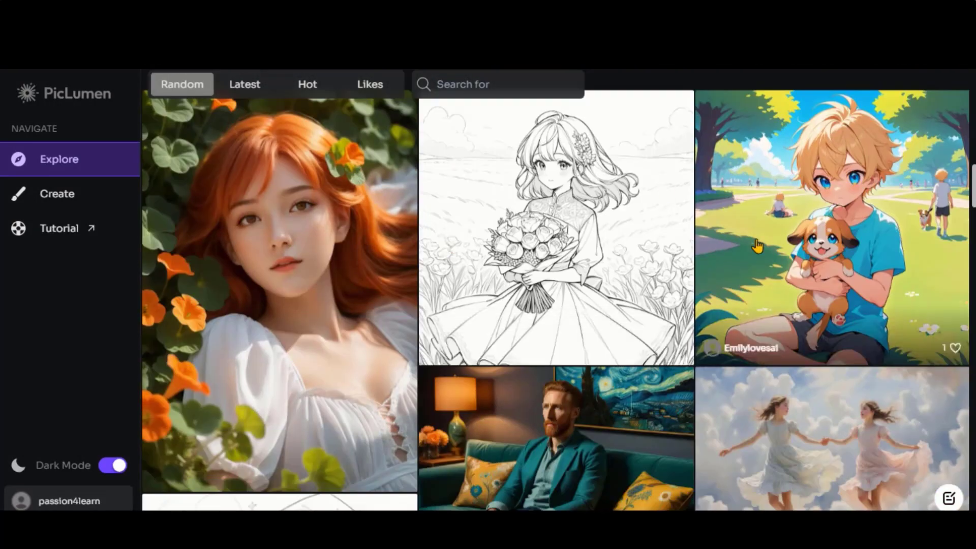
scroll(468, 225, down, 14)
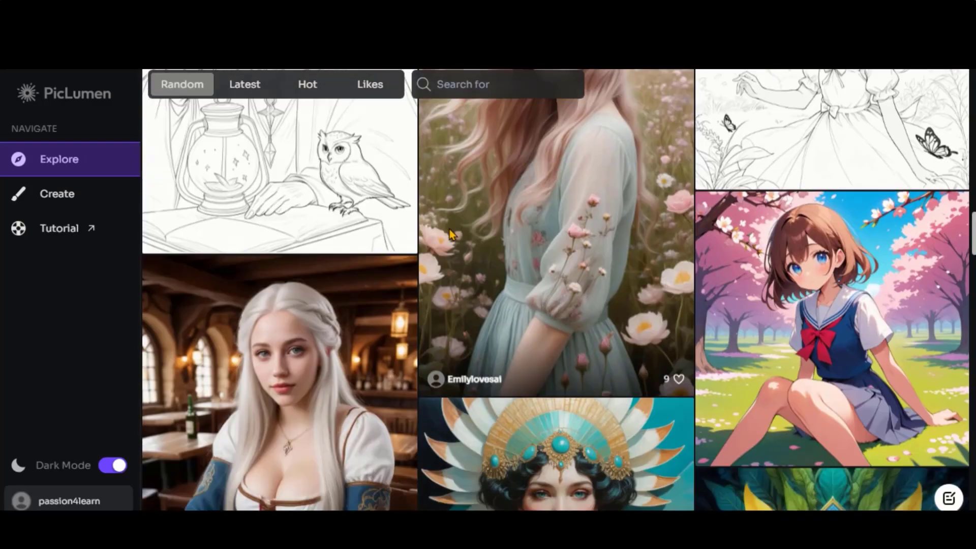
scroll(449, 235, down, 15)
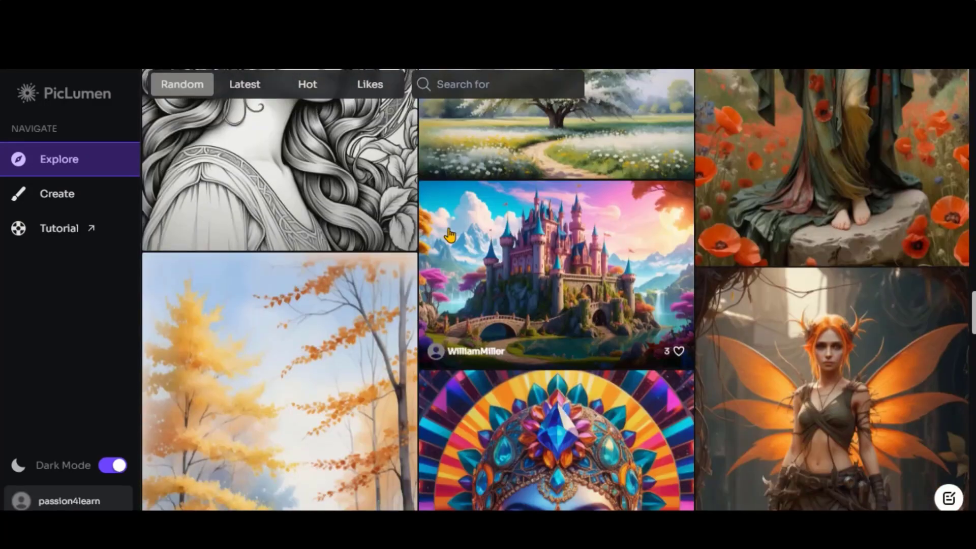
scroll(450, 234, down, 14)
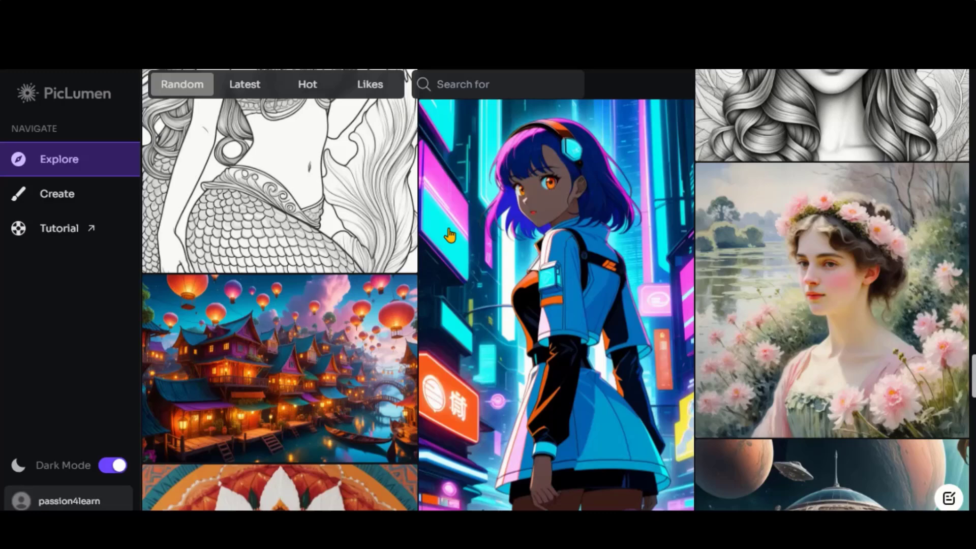
scroll(493, 329, down, 4)
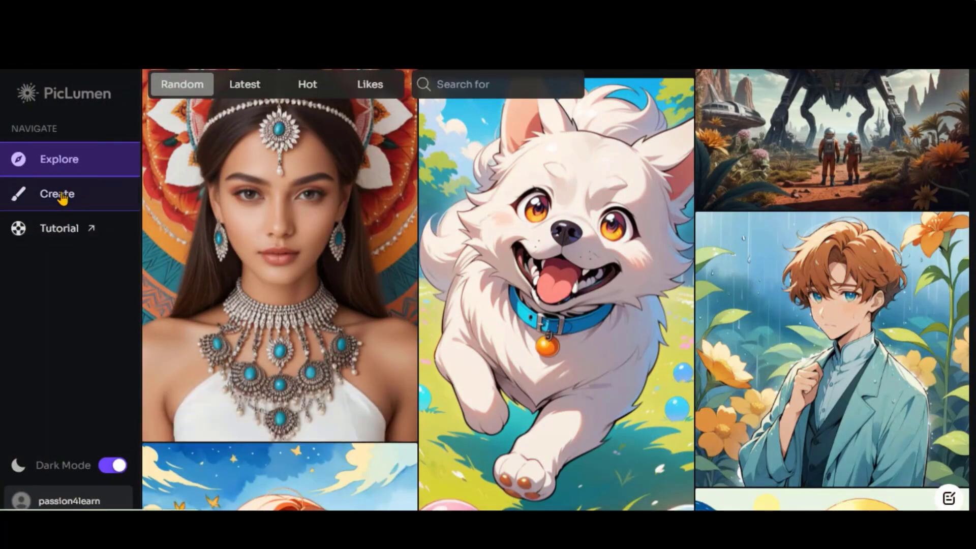
Open the Create page and inspect the Model and Aspect Ratio lists, keeping Realistic V2 and 1:1
click(60, 196)
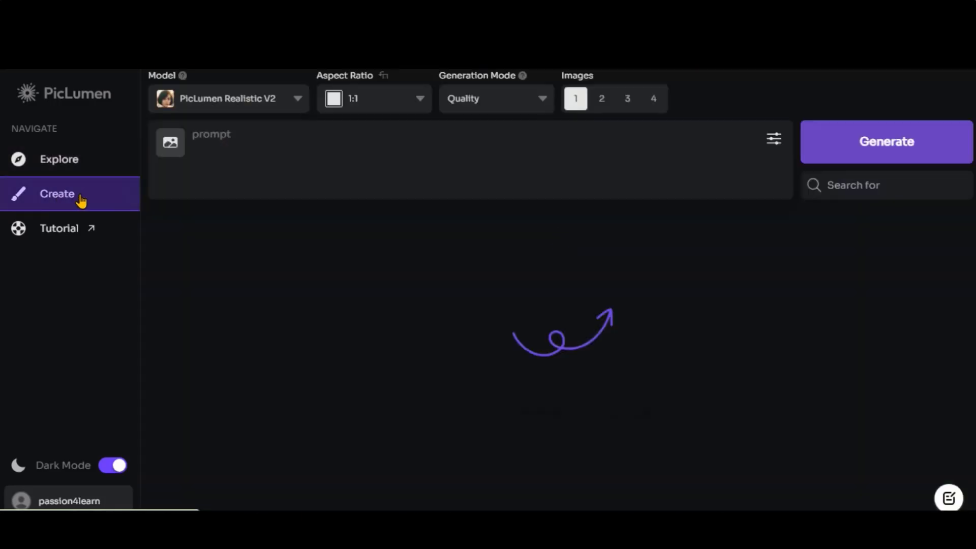
click(297, 102)
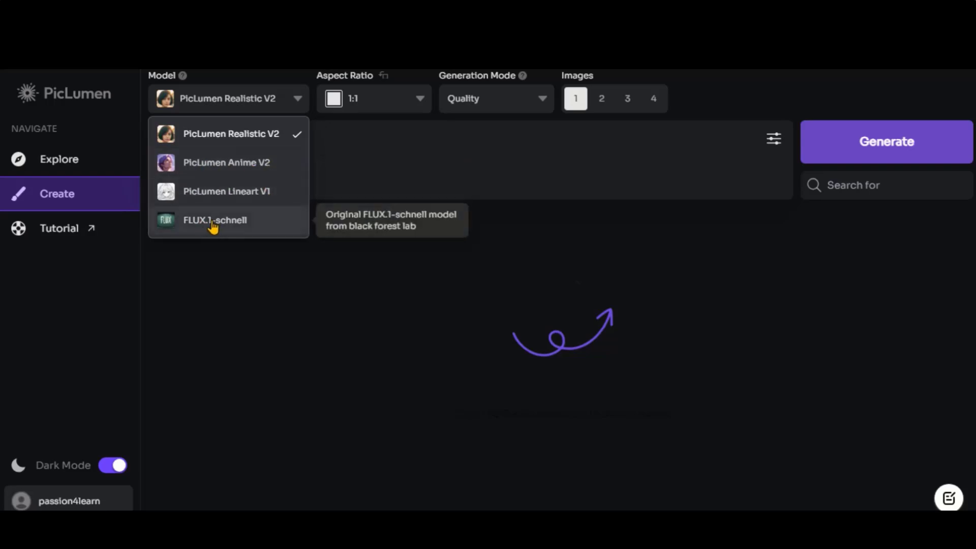
click(265, 257)
click(416, 104)
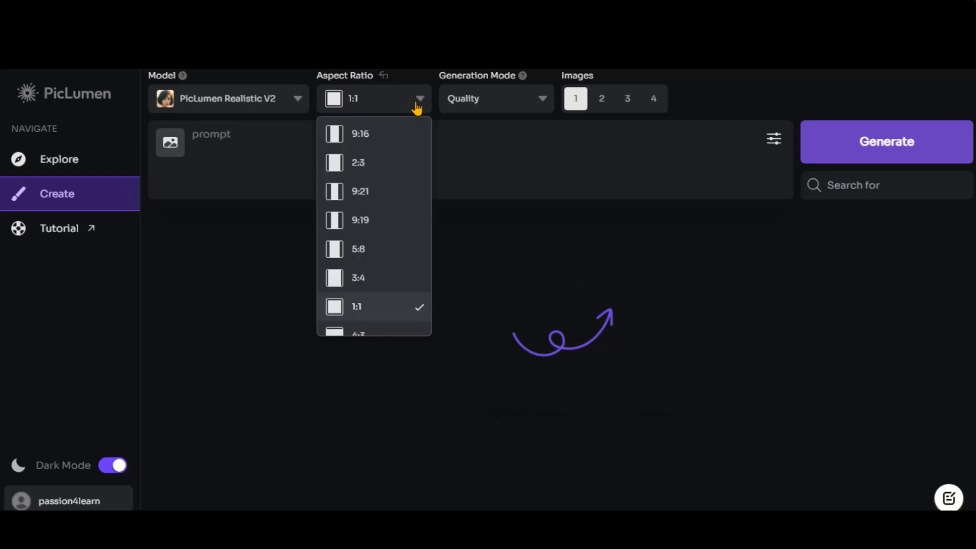
scroll(374, 214, down, 3)
scroll(374, 226, down, 3)
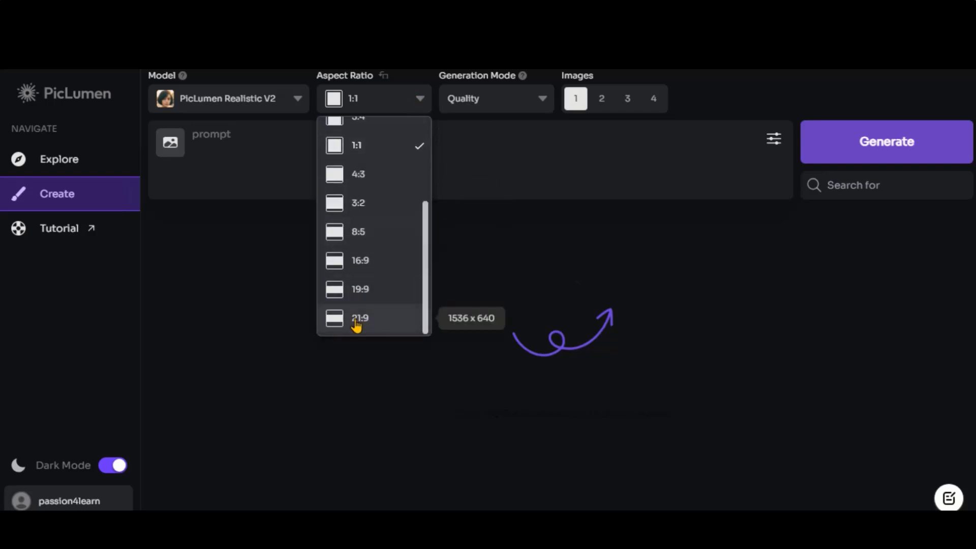
scroll(361, 295, up, 6)
Check the generation modes, keeping Quality, and set the image count to 4
click(517, 102)
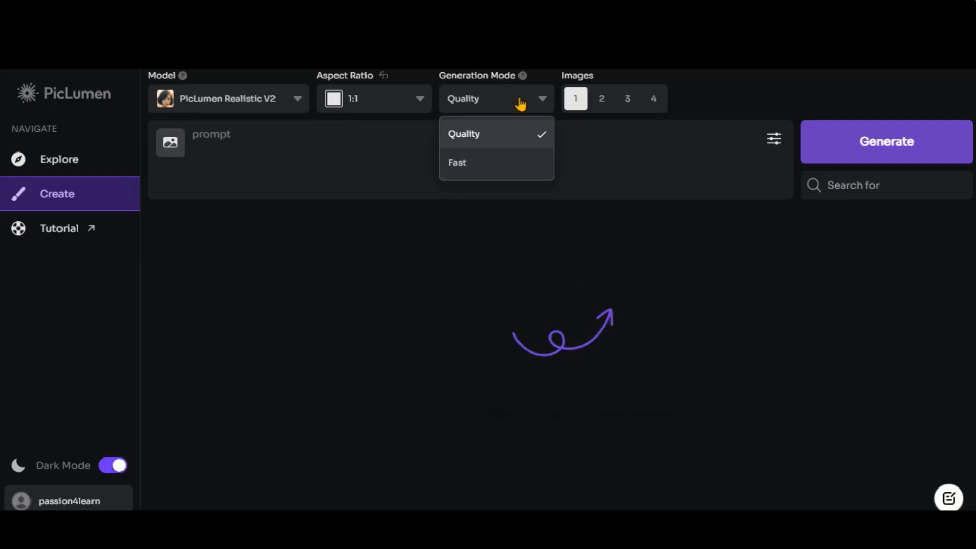
mouse_move(523, 82)
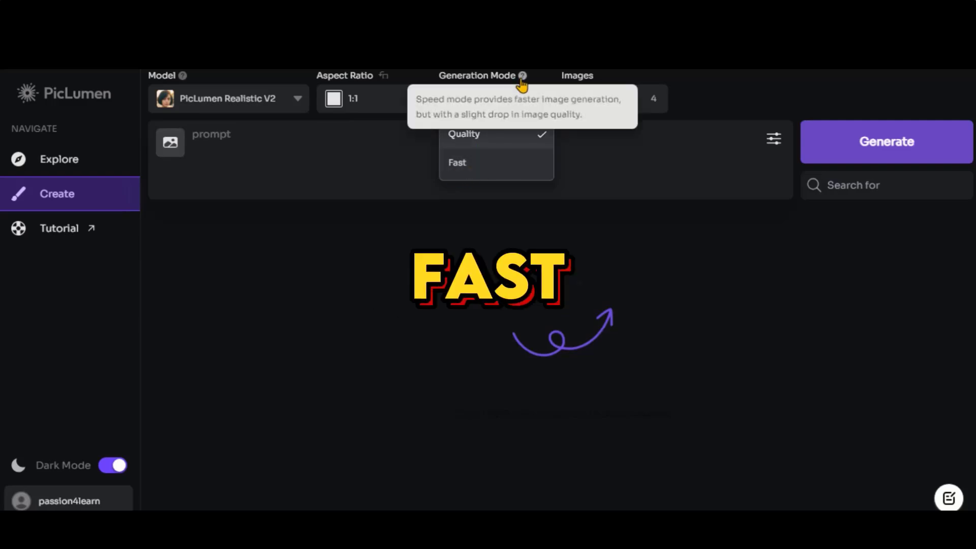
click(653, 101)
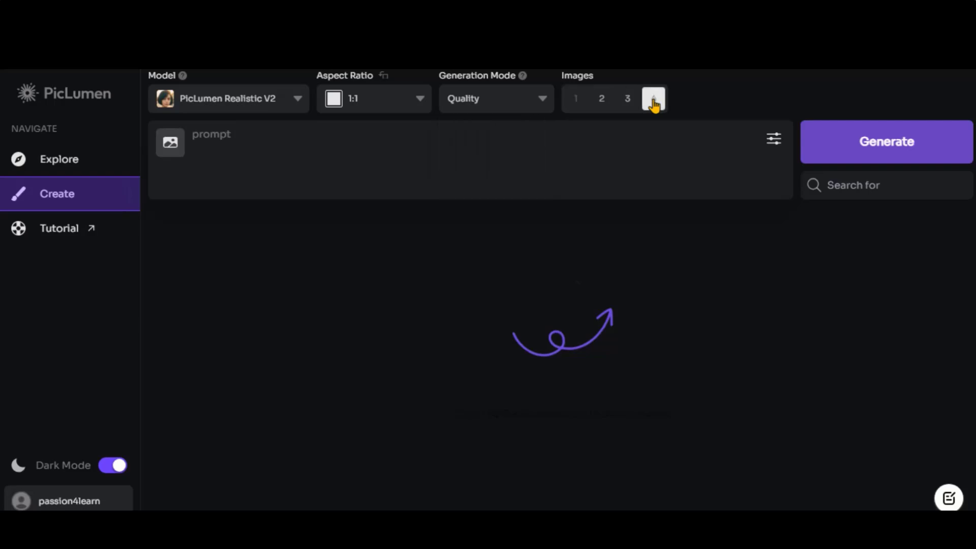
click(262, 149)
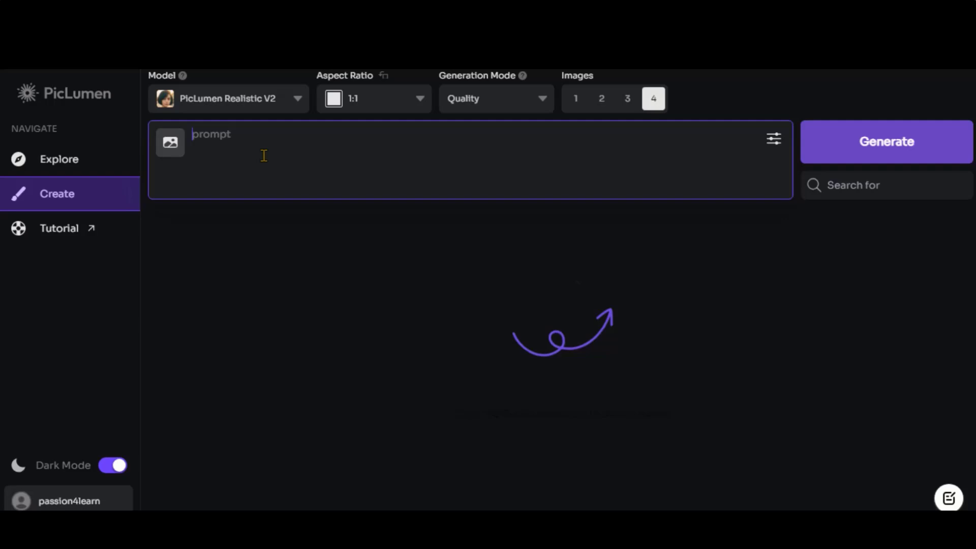
Paste the prompt of a young kimono-clad warrior with a katana among cherry blossoms at sunset
text(A high-energy scene featuring a young warrior in a traditional Japanese kimono, wielding a glowing katana, with cherry blossoms swirling around them, set against a vibrant sunset sky.)
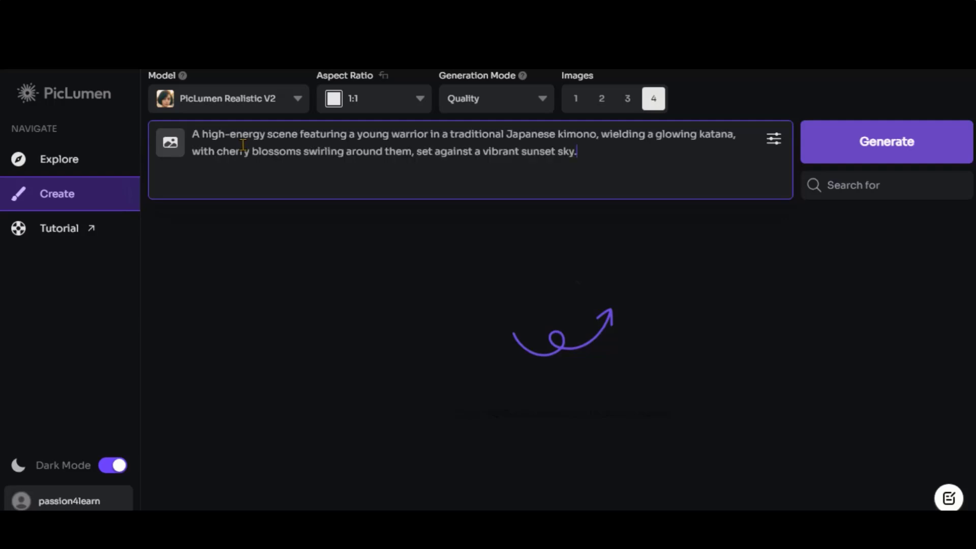
drag(193, 136, 737, 135)
click(599, 136)
click(305, 148)
drag(195, 153, 582, 152)
click(599, 158)
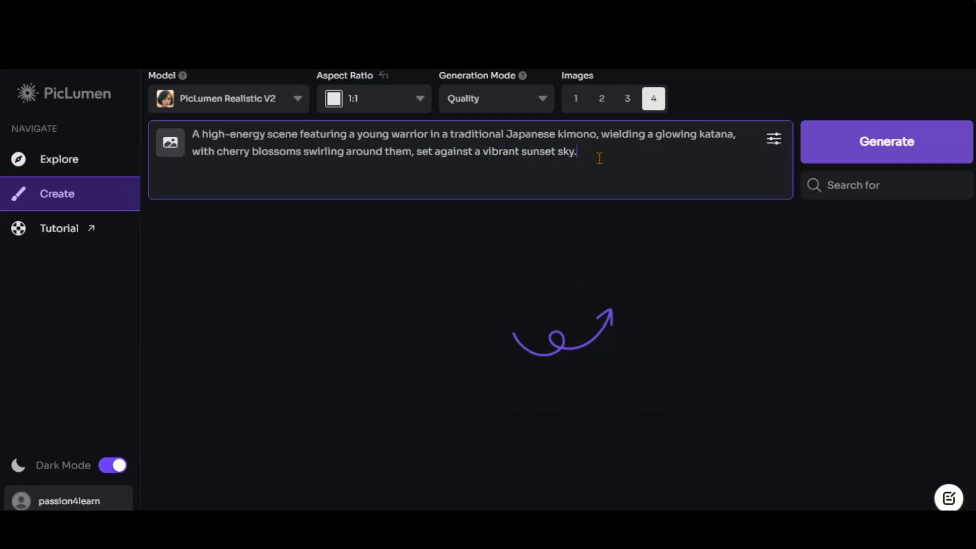
Keep PicLumen Realistic V2 as the model, generate the images and scroll through the results
click(298, 102)
click(261, 135)
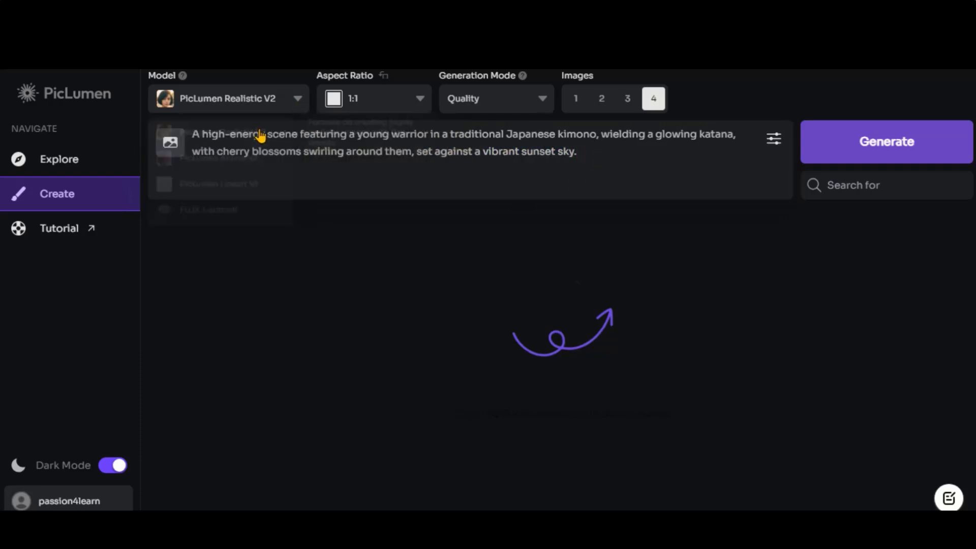
click(889, 152)
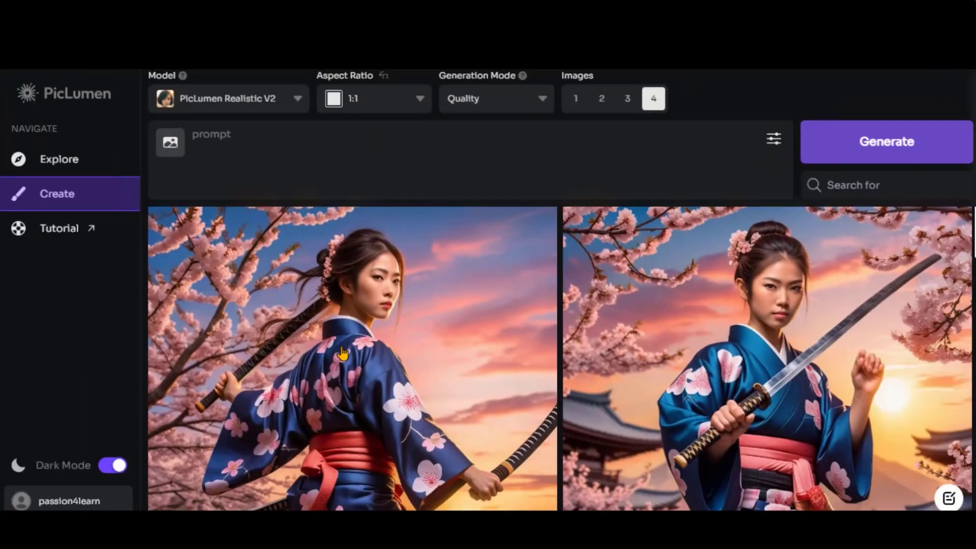
scroll(307, 424, down, 2)
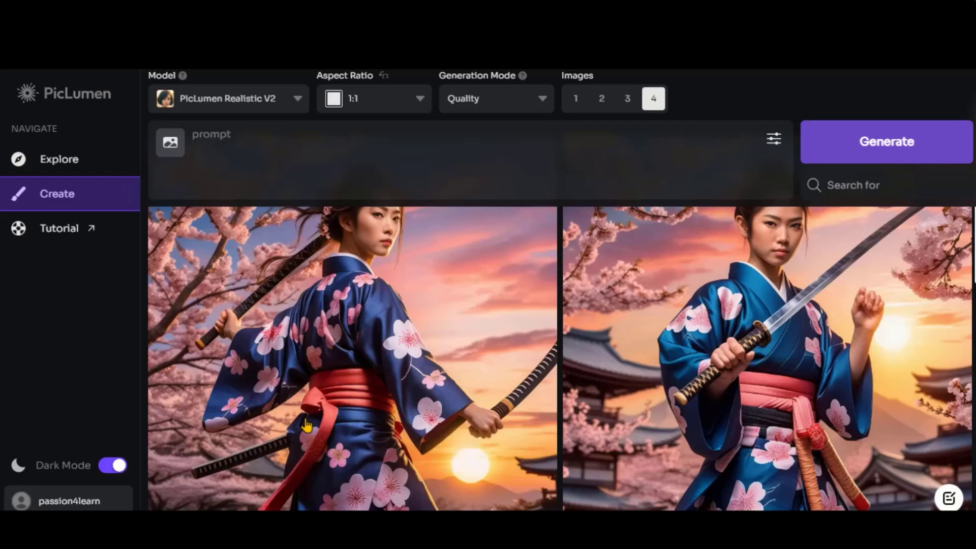
scroll(742, 389, down, 8)
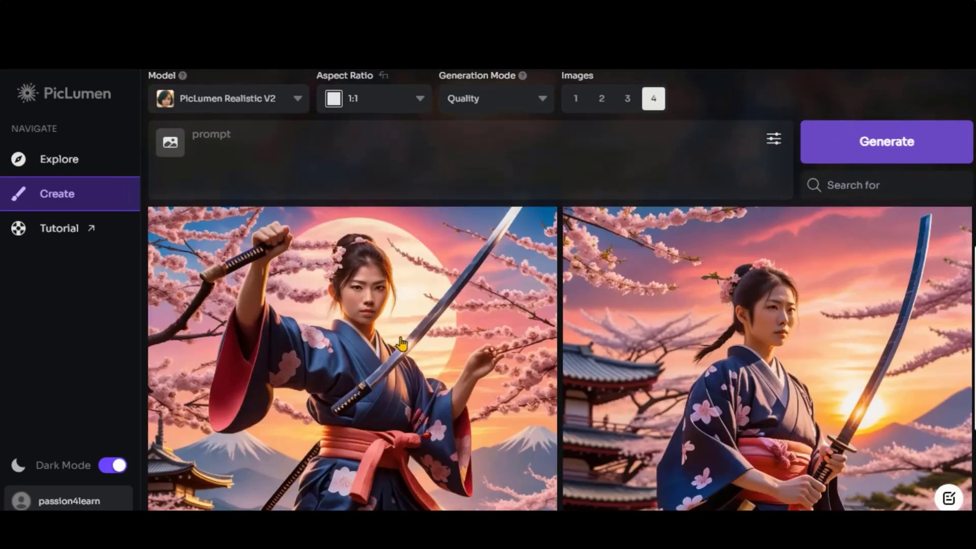
scroll(722, 358, up, 2)
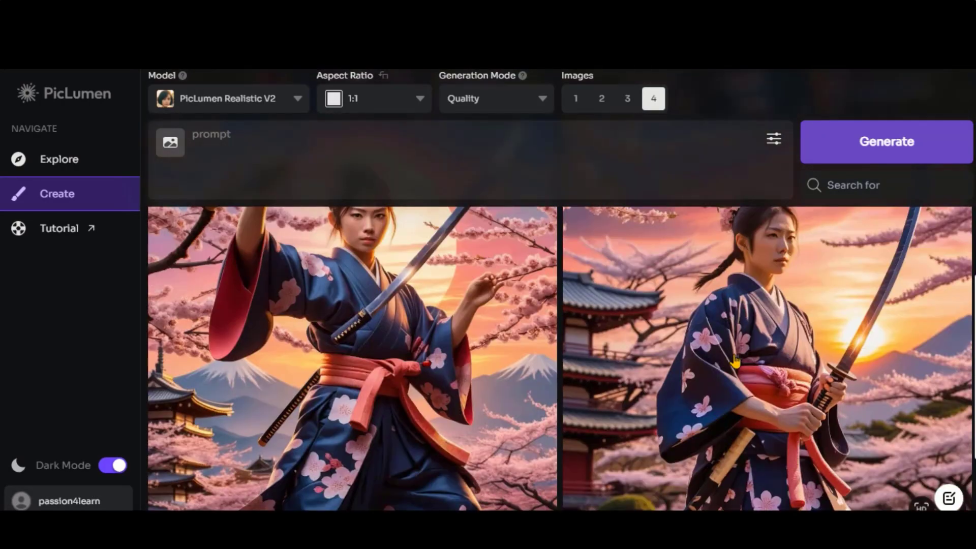
Open the right-hand warrior image, remove its background, and view the background-free version full-size
click(735, 362)
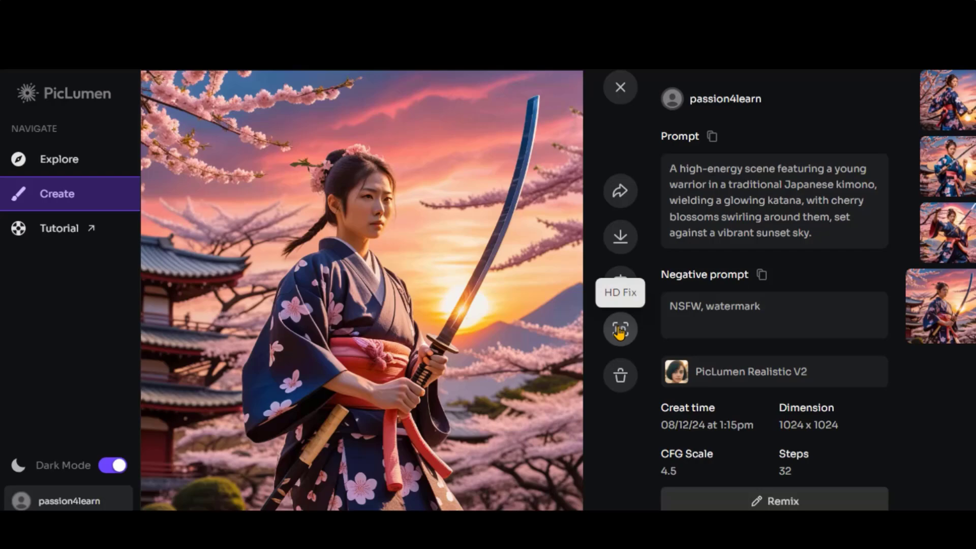
click(621, 284)
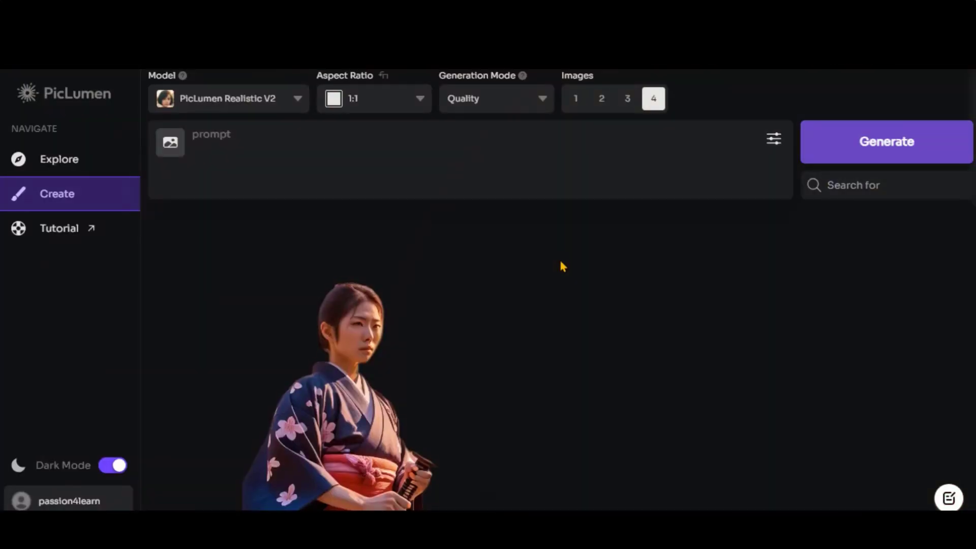
click(395, 322)
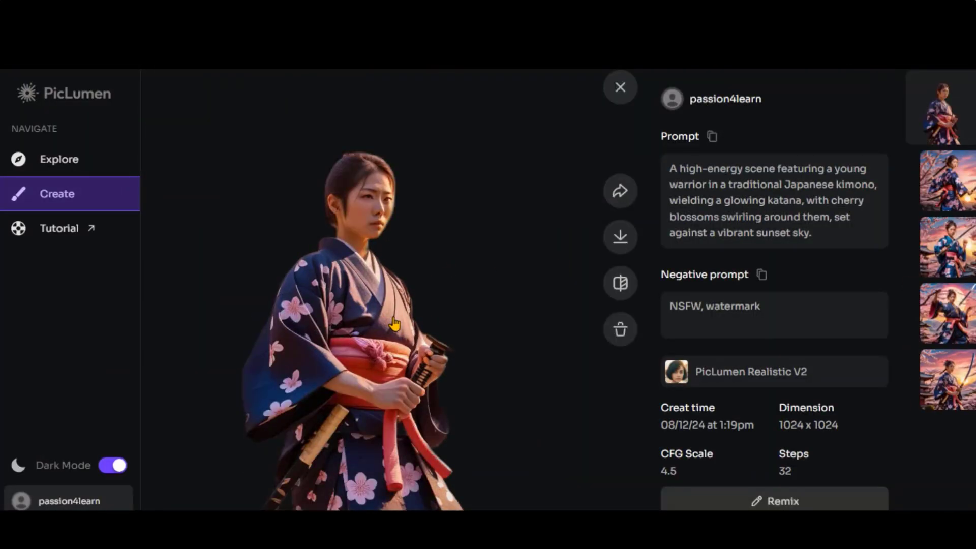
click(396, 315)
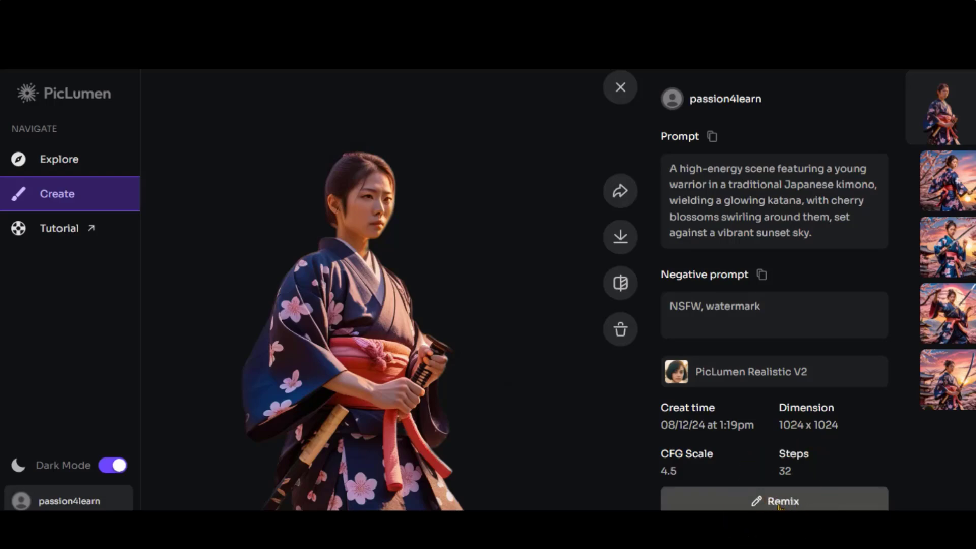
Remix the warrior prompt with PicLumen Anime V2 and enlarge the resulting anime warrior image
click(787, 502)
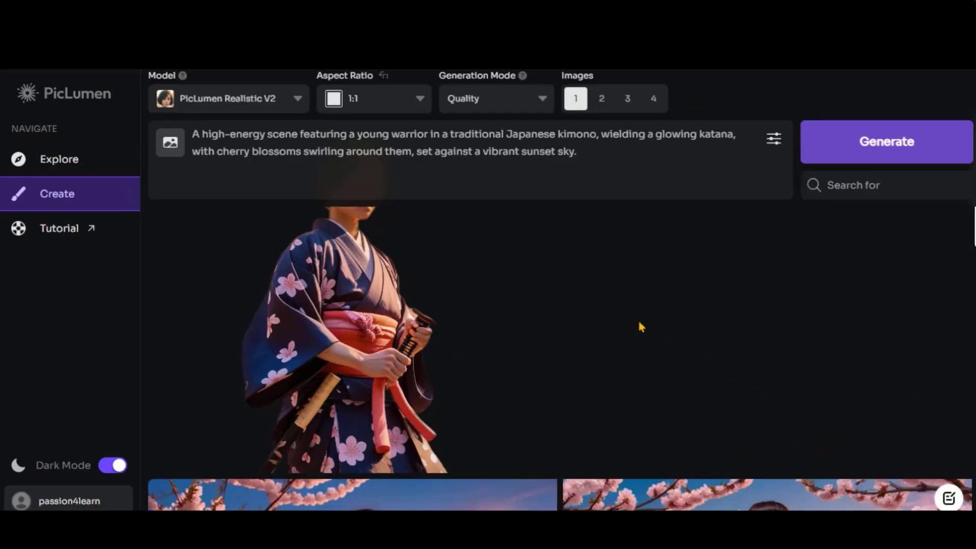
mouse_move(522, 343)
drag(579, 151, 192, 134)
click(273, 148)
click(296, 100)
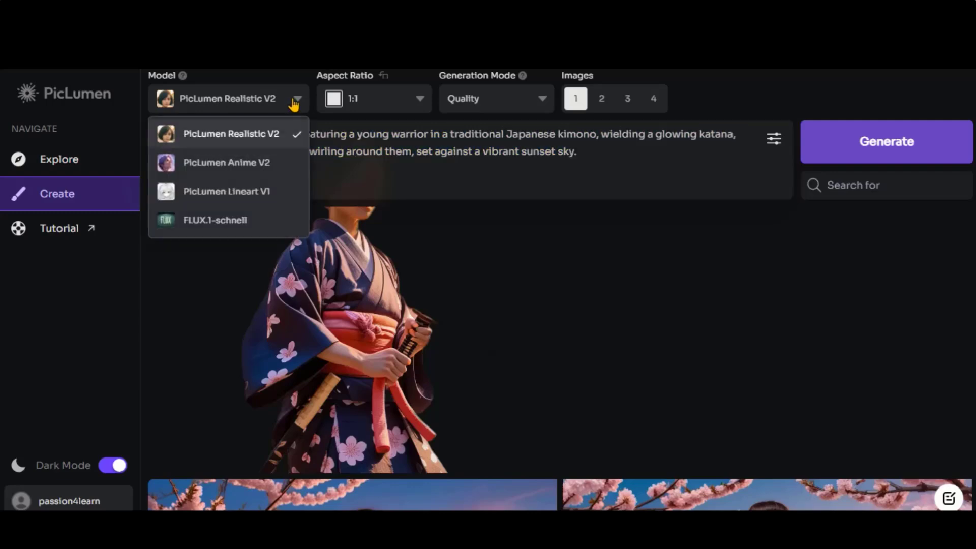
click(225, 163)
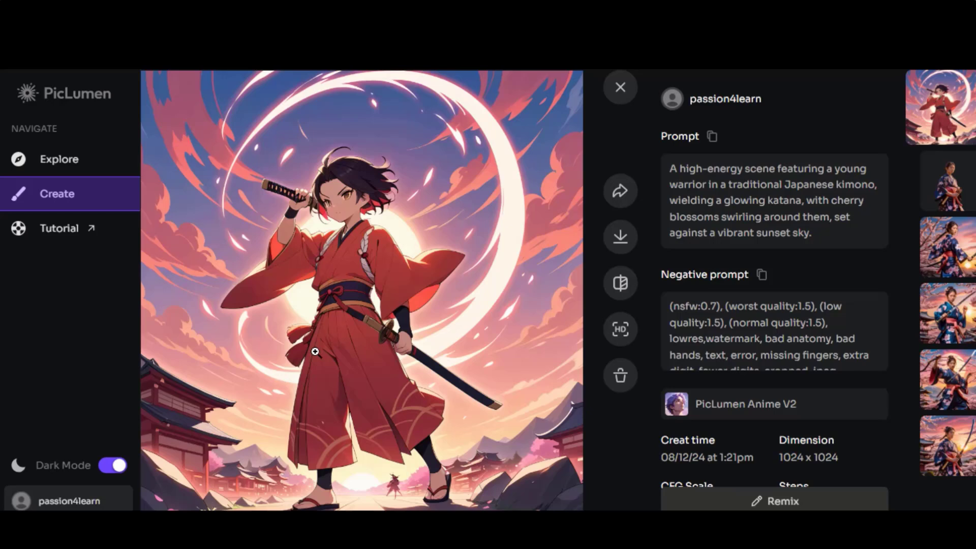
click(340, 248)
click(459, 307)
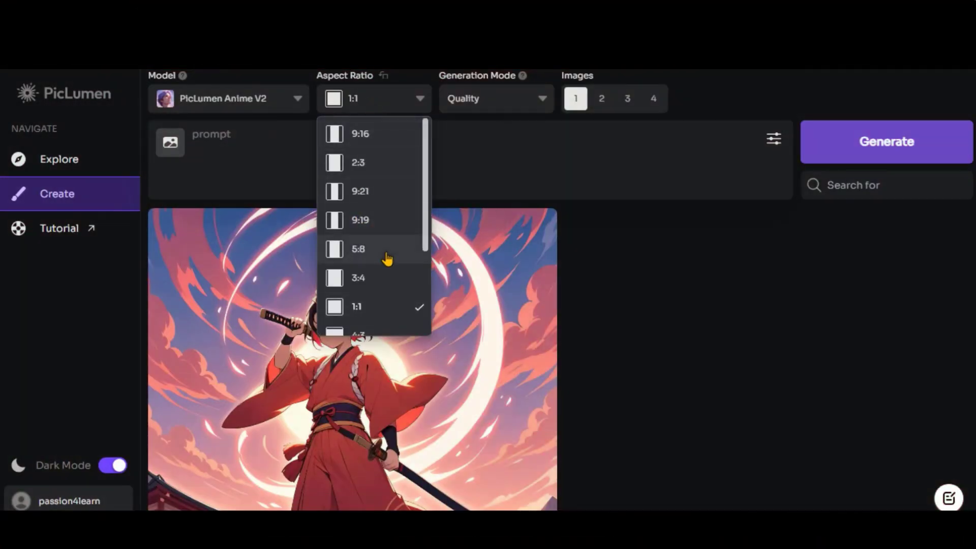
Set aspect ratio 16:9, 4 images and Quality generation mode
scroll(388, 258, down, 2)
click(388, 311)
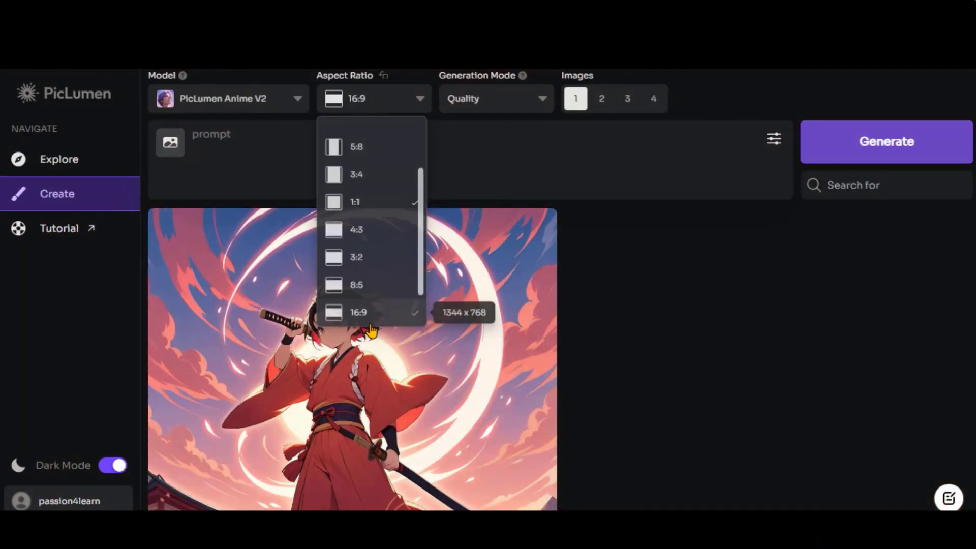
click(654, 98)
click(464, 98)
click(464, 134)
Paste the detailed elderly woman portrait prompt into the prompt box
click(246, 158)
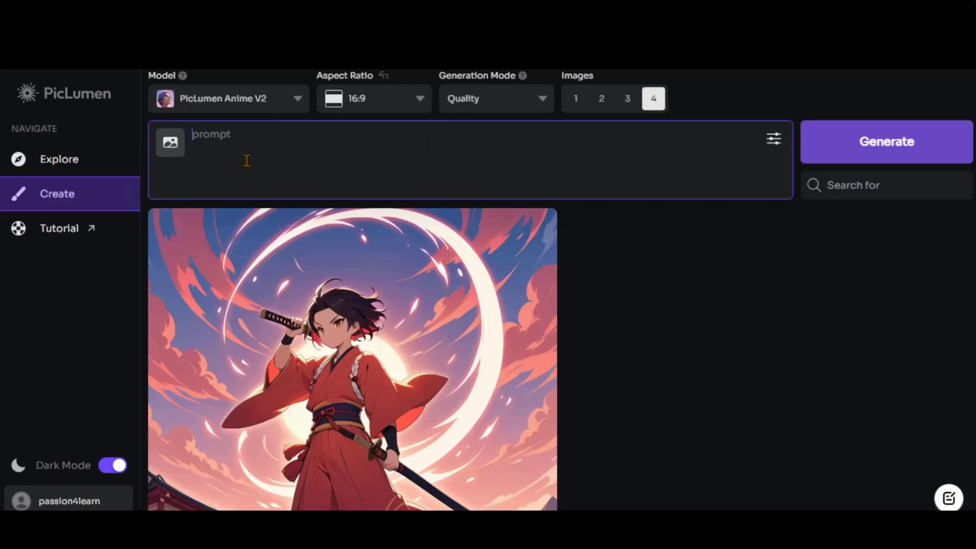
text(A highly detailed portrait of an elderly woman with deep-set wrinkles and kind eyes, captured in natural light with a shallow depth of field, highlighting every texture and nuance of her face.)
drag(203, 131, 656, 135)
click(659, 135)
click(170, 142)
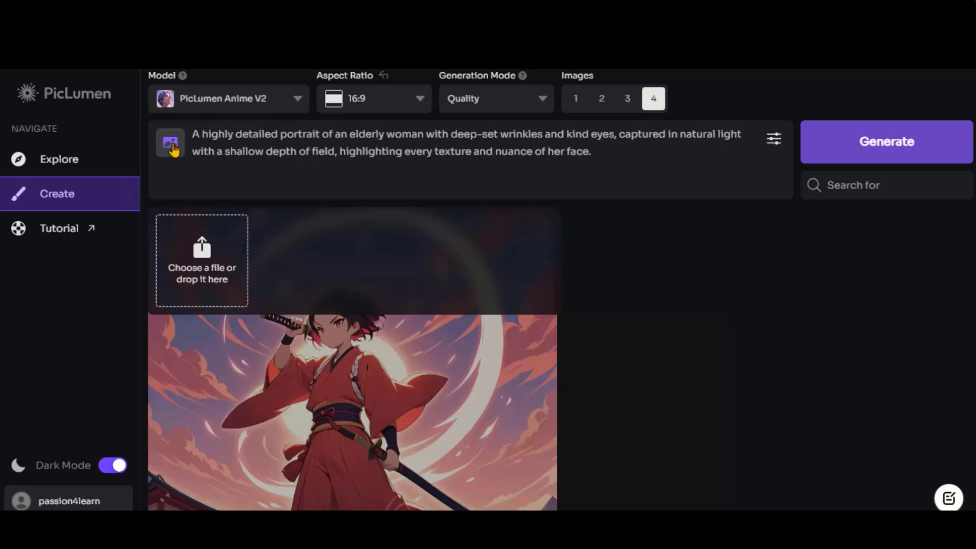
Raise CFG Scale from 4.5 to 9.0 in the advanced settings, leaving Seed at -1
click(170, 148)
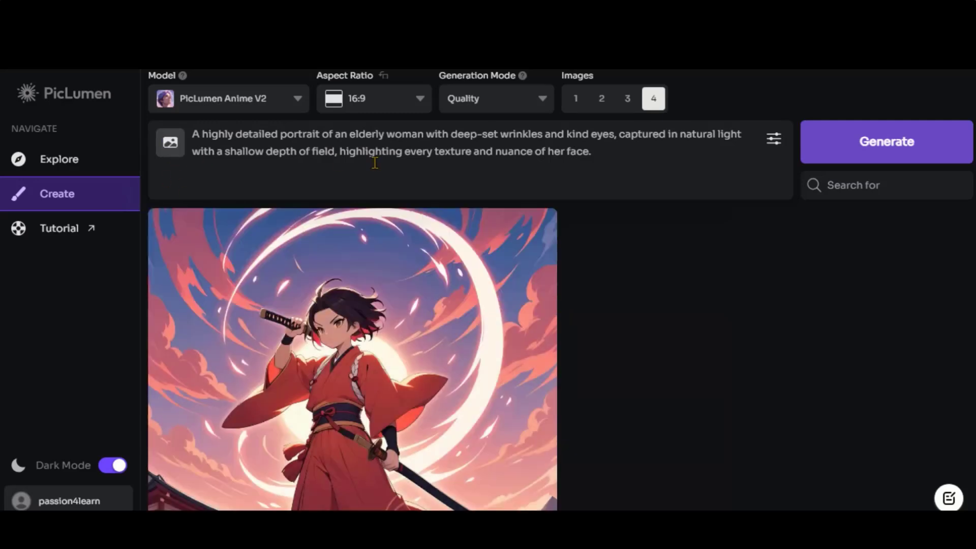
click(600, 157)
click(773, 142)
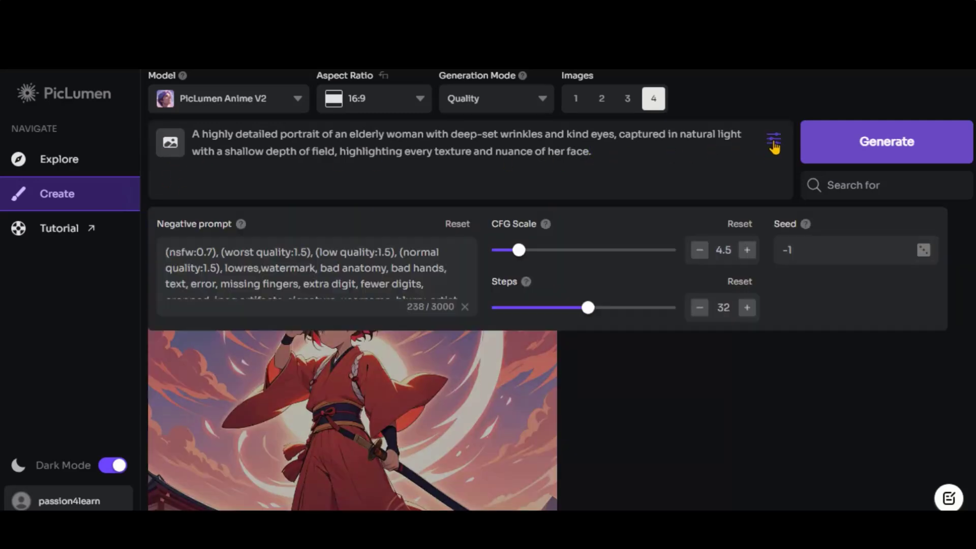
scroll(385, 269, down, 2)
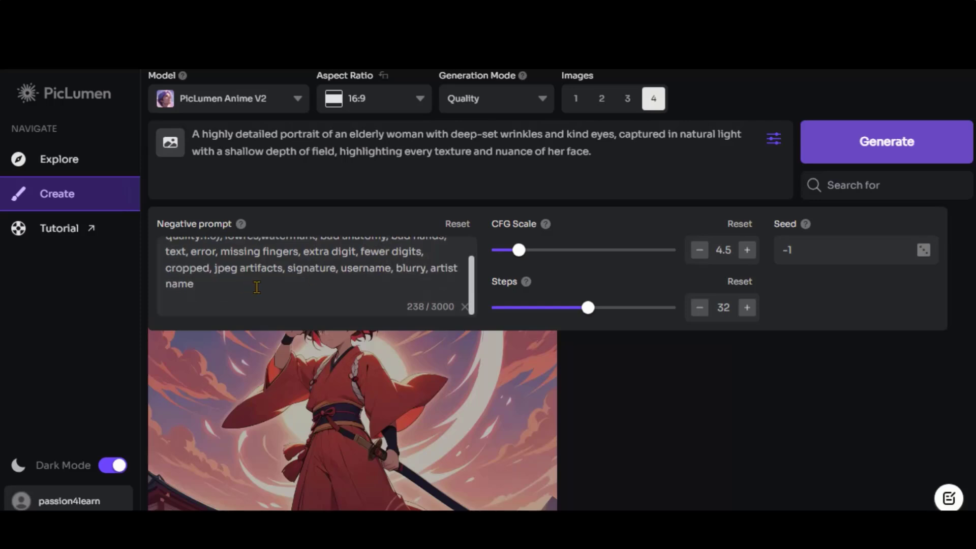
scroll(257, 287, up, 2)
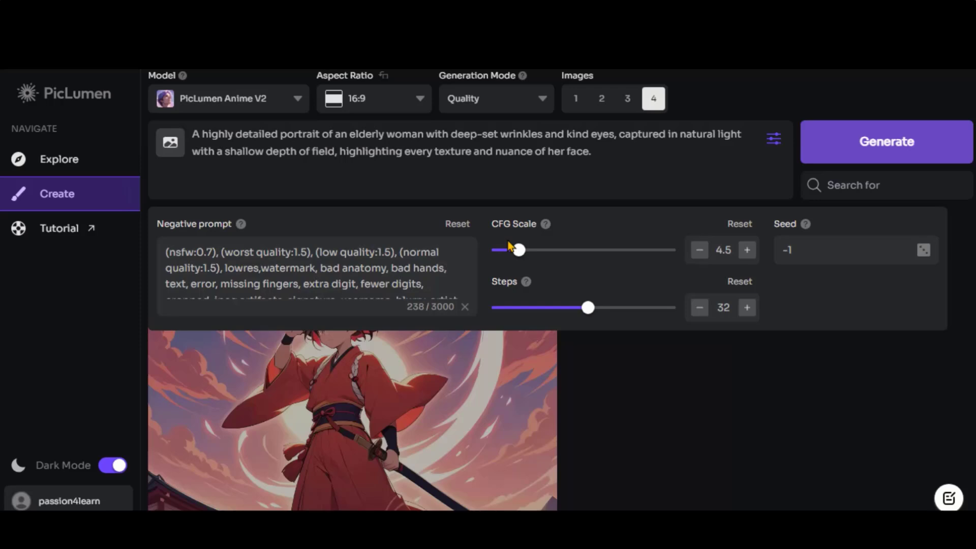
mouse_move(546, 229)
mouse_move(553, 259)
mouse_down()
mouse_move(701, 254)
mouse_move(536, 257)
mouse_move(547, 258)
mouse_up()
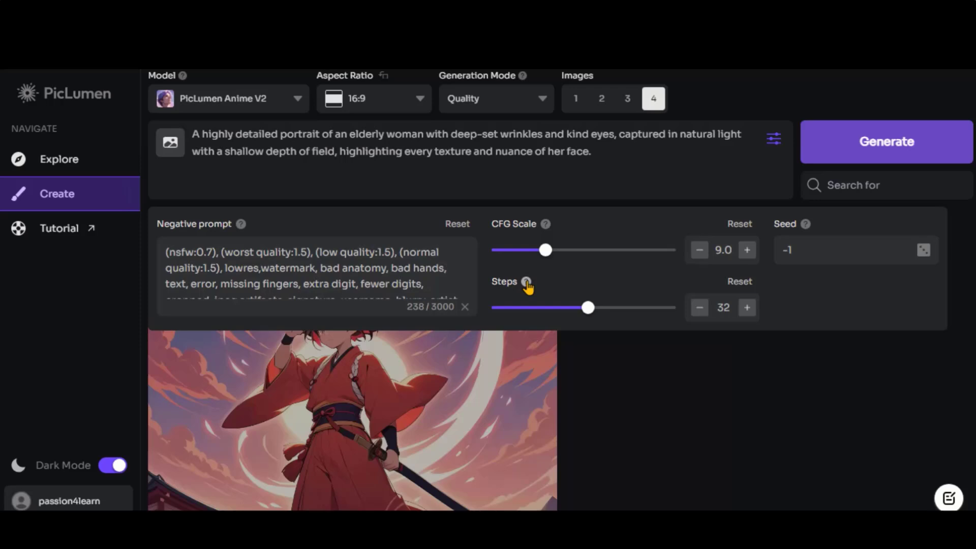
mouse_move(527, 284)
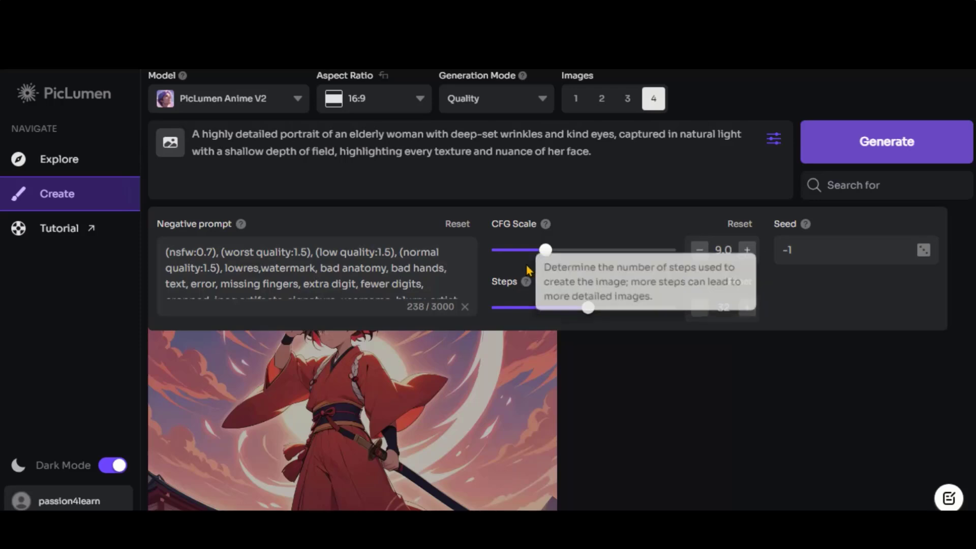
double_click(797, 248)
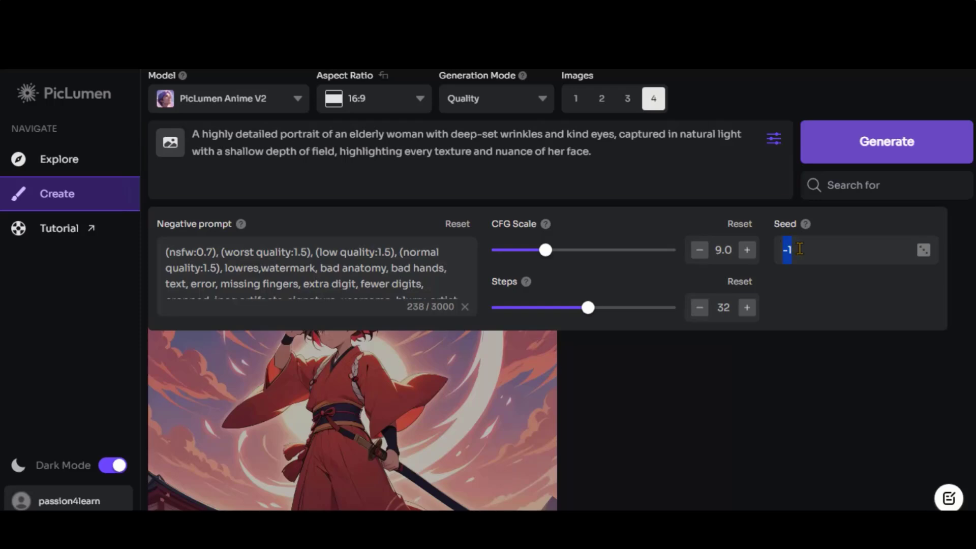
click(800, 248)
Generate the four elderly woman portraits and view each one in the detail viewer
mouse_move(805, 226)
click(880, 149)
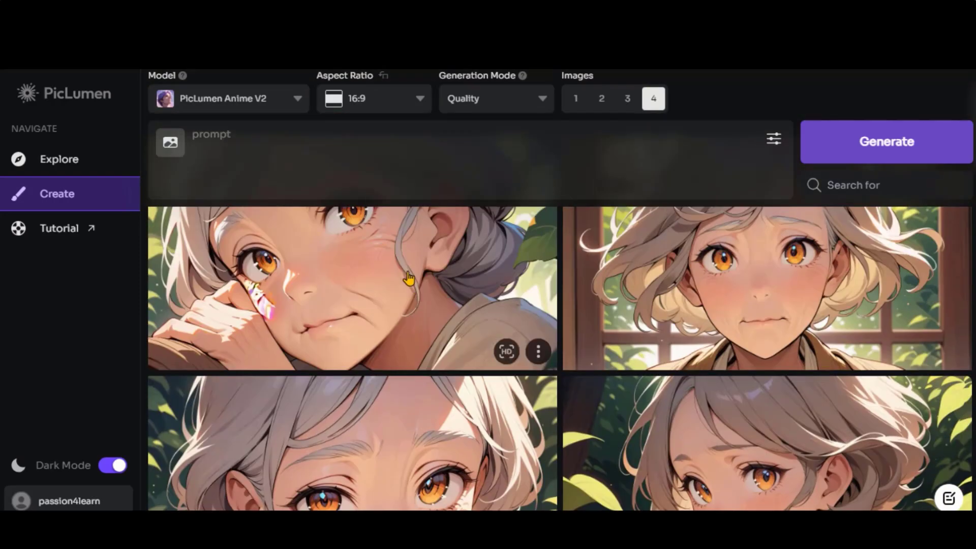
click(408, 278)
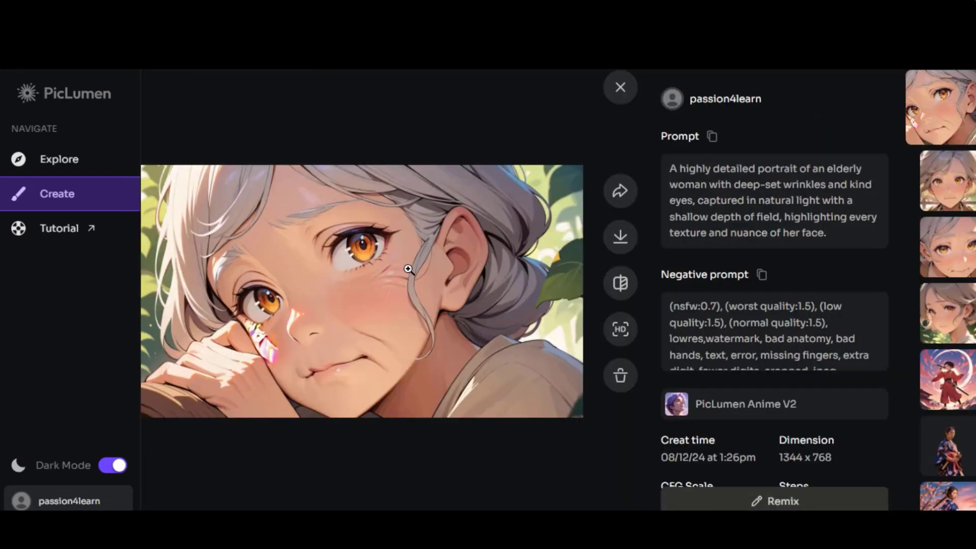
click(962, 186)
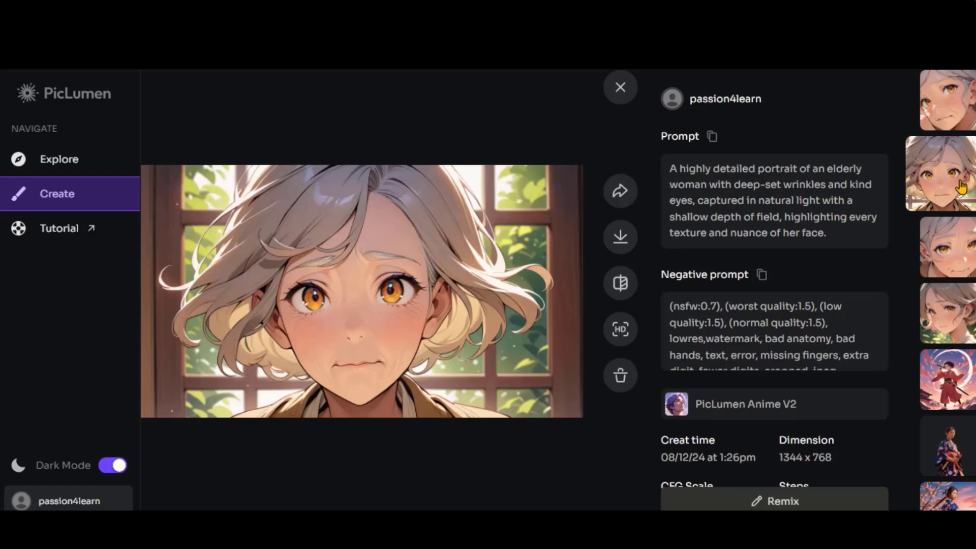
click(966, 249)
click(959, 302)
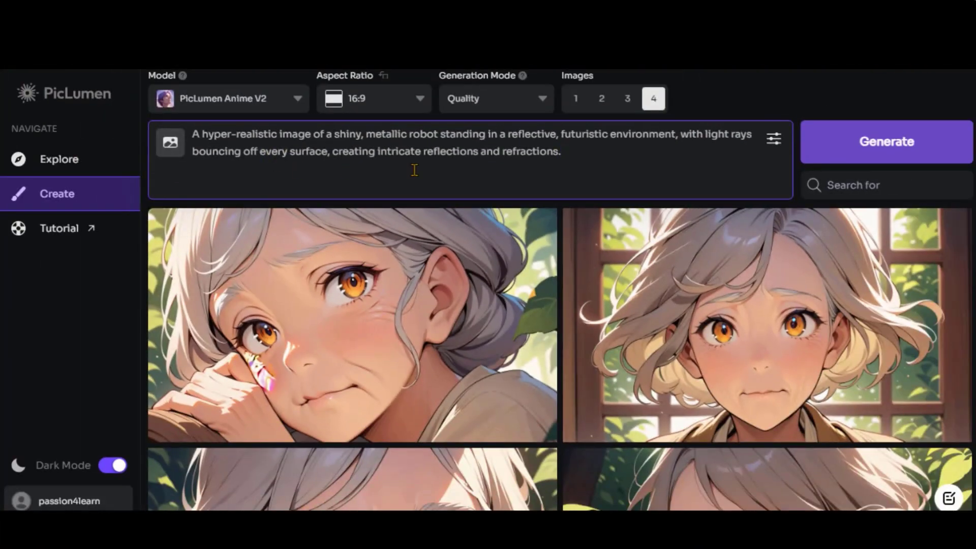
Switch the model to PicLumen Lineart V1 and generate images from the robot prompt
drag(579, 156, 193, 135)
click(247, 98)
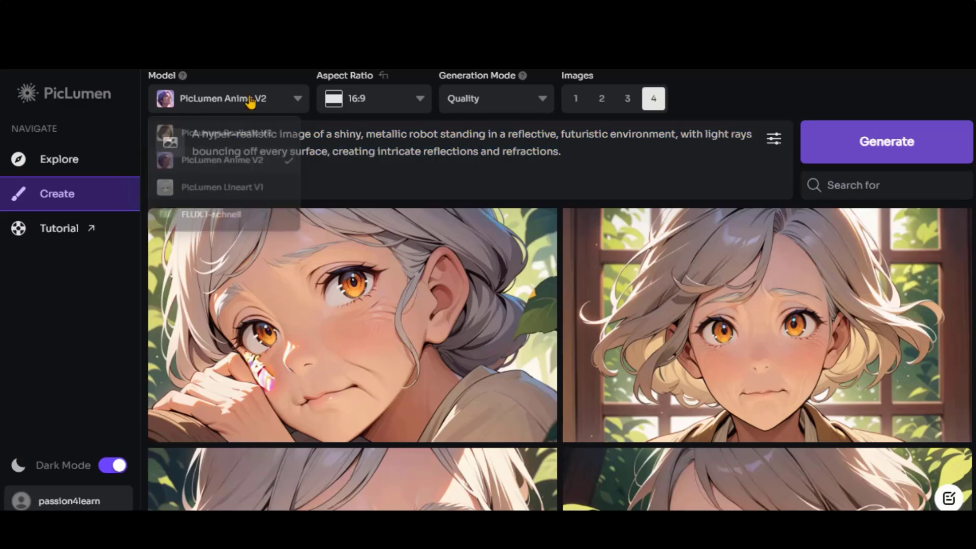
click(233, 193)
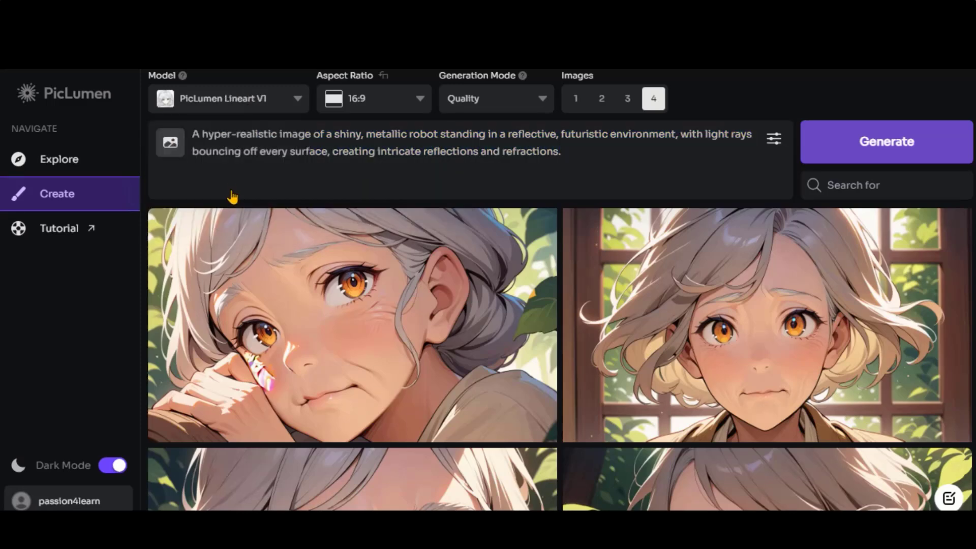
click(575, 154)
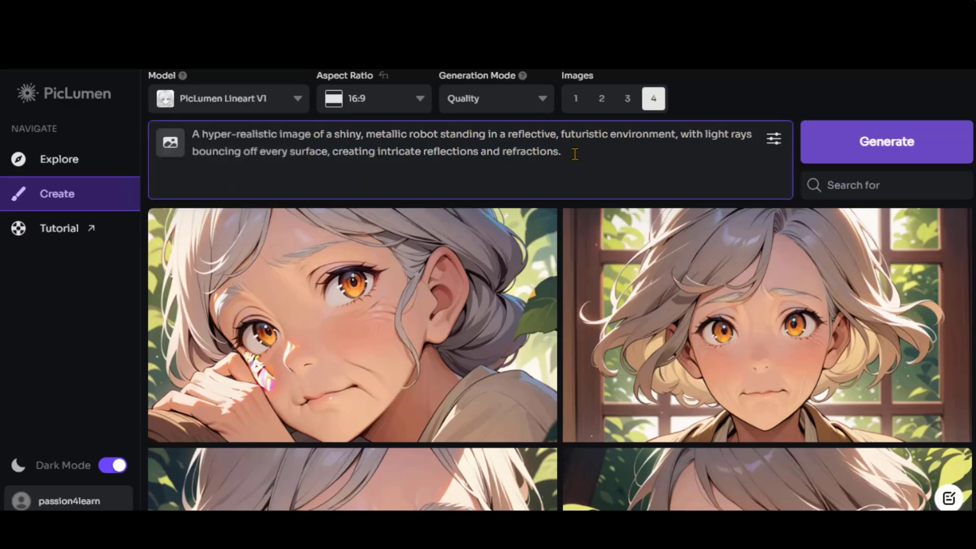
click(852, 149)
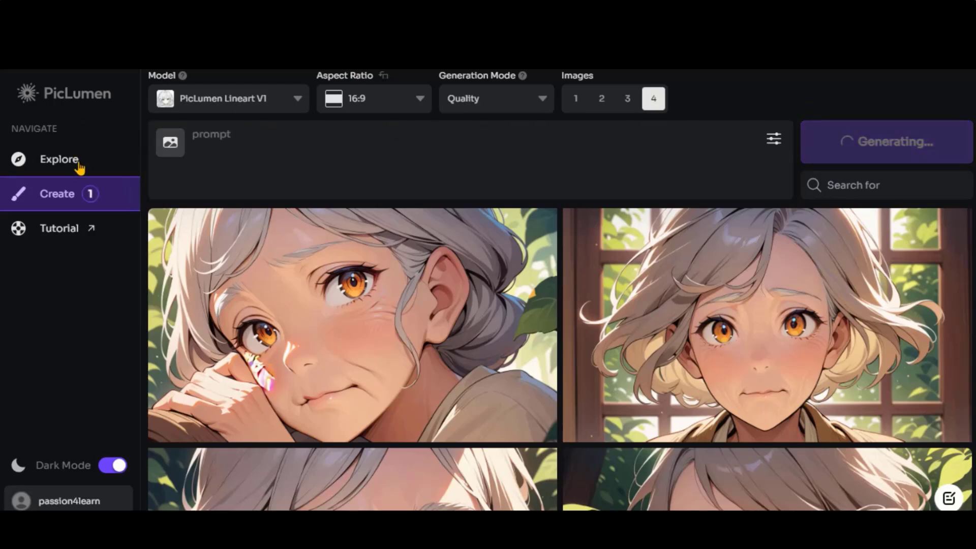
Browse the line-art robot and skyline living room results one by one in the detail viewer
mouse_move(89, 194)
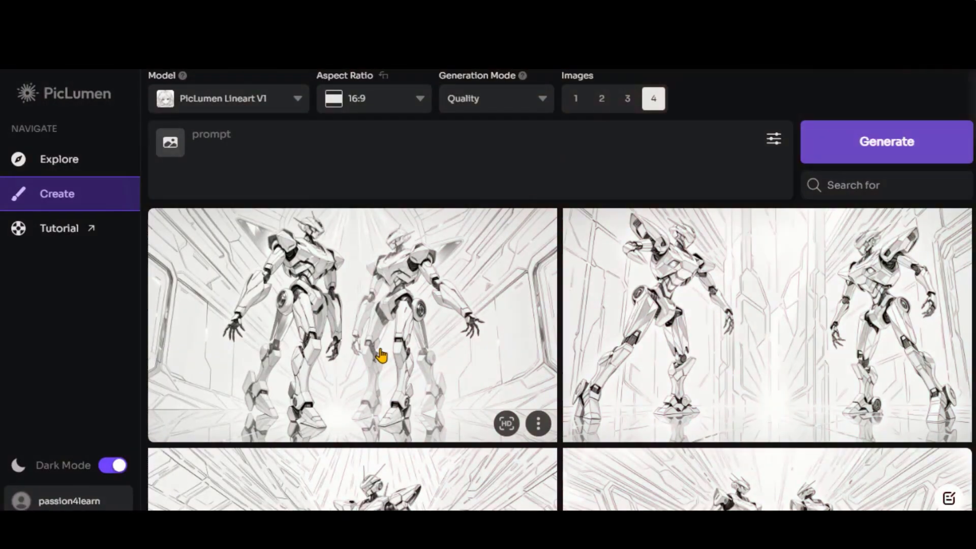
click(381, 351)
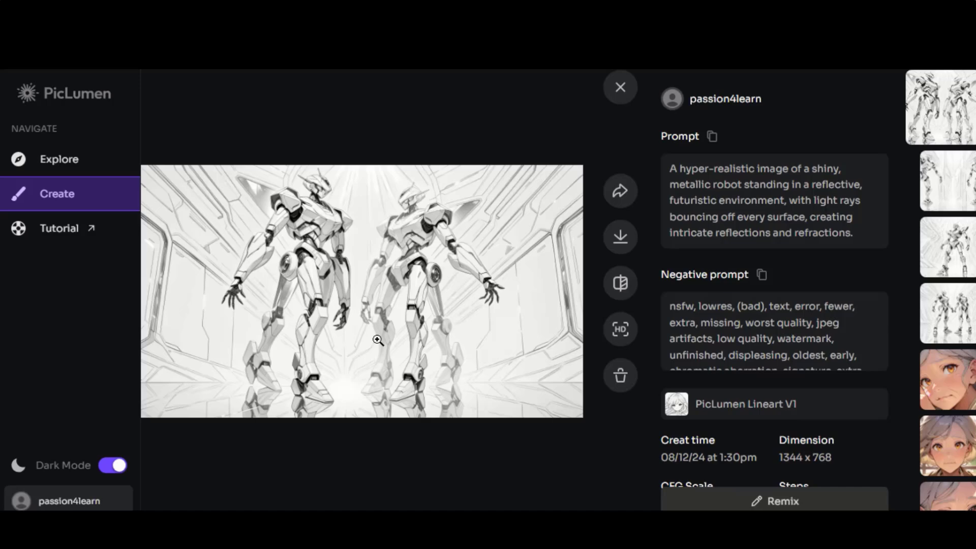
click(944, 184)
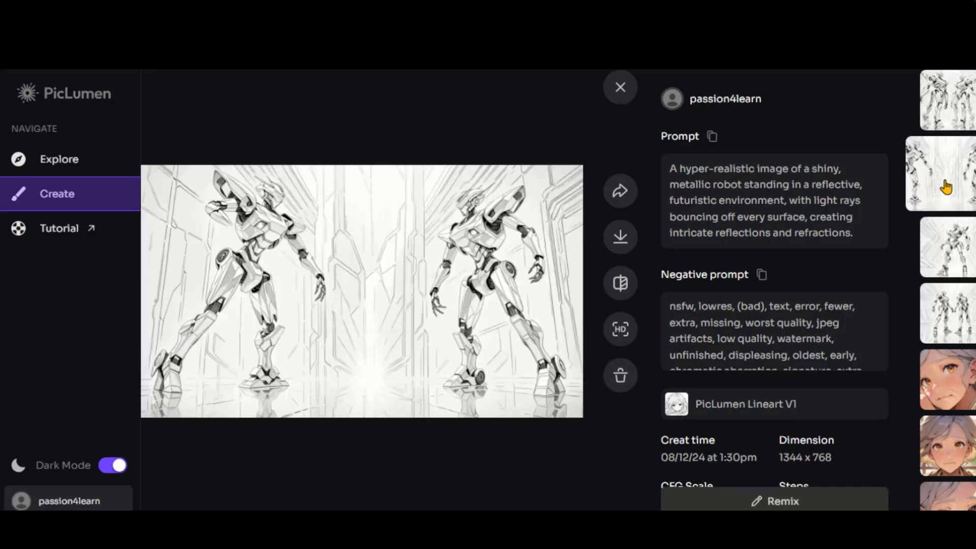
click(948, 251)
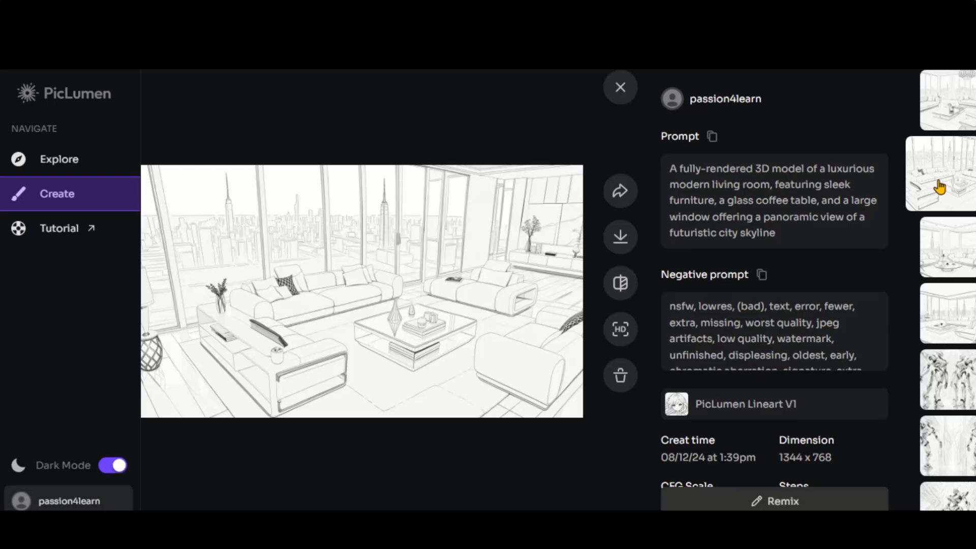
click(940, 266)
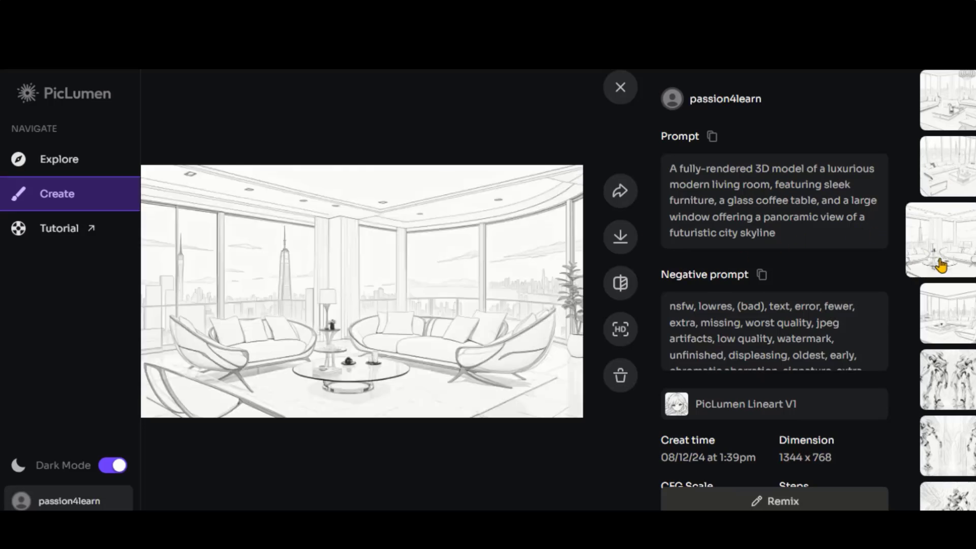
click(958, 318)
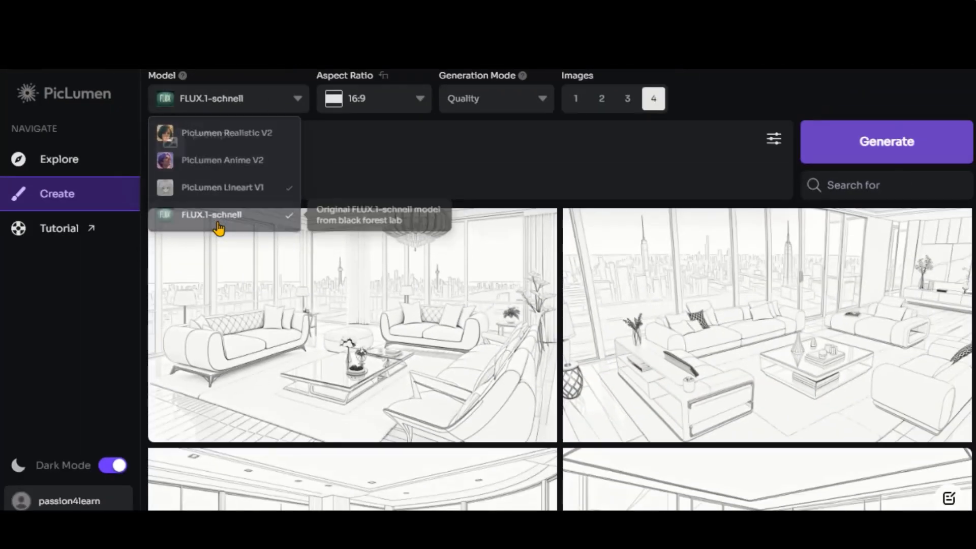
Paste the floating island prompt and generate the island images
click(228, 152)
text(A dreamlike scene of a floating island covered in mist, with delicate, translucent flowers and glowing orbs of light hovering in the air, all bathed in a soft, otherworldly glow.)
drag(496, 158, 193, 133)
click(539, 154)
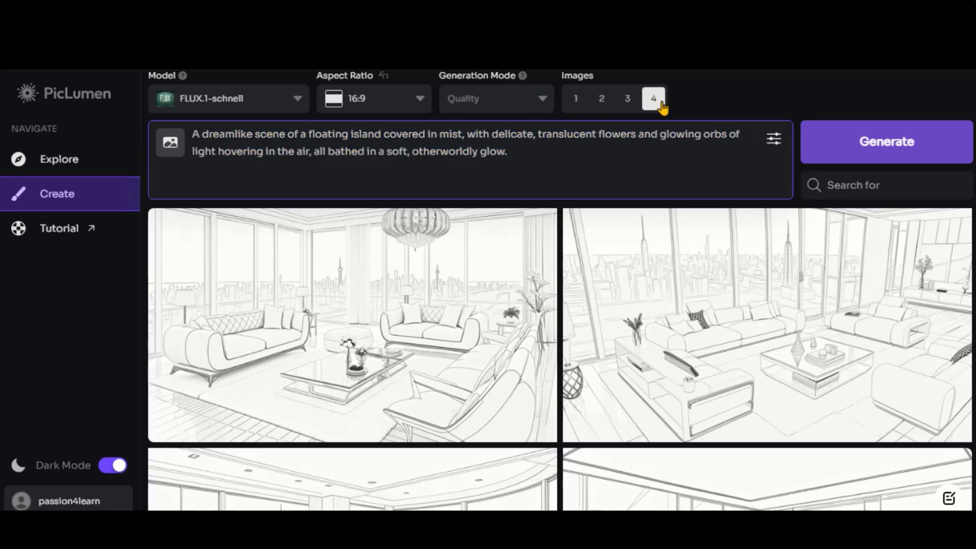
click(775, 144)
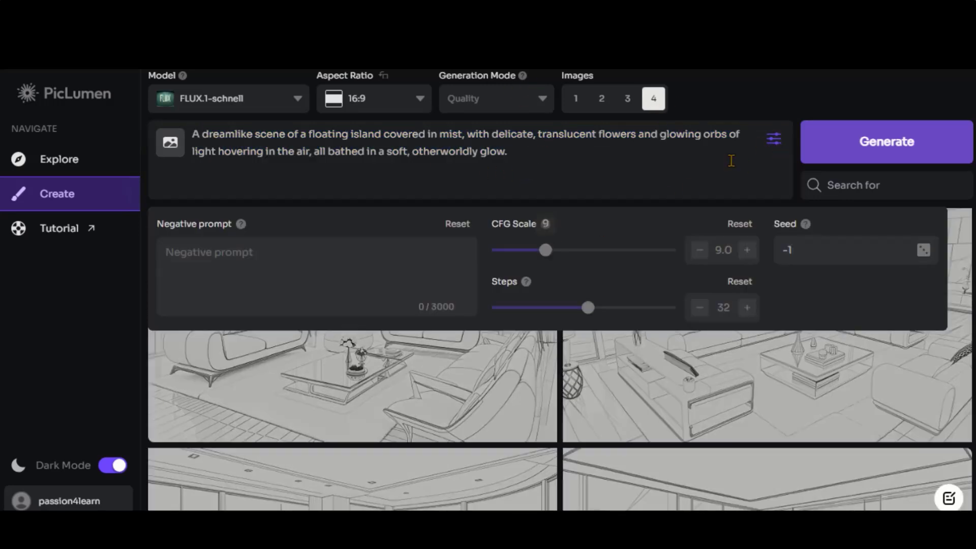
click(774, 139)
click(854, 153)
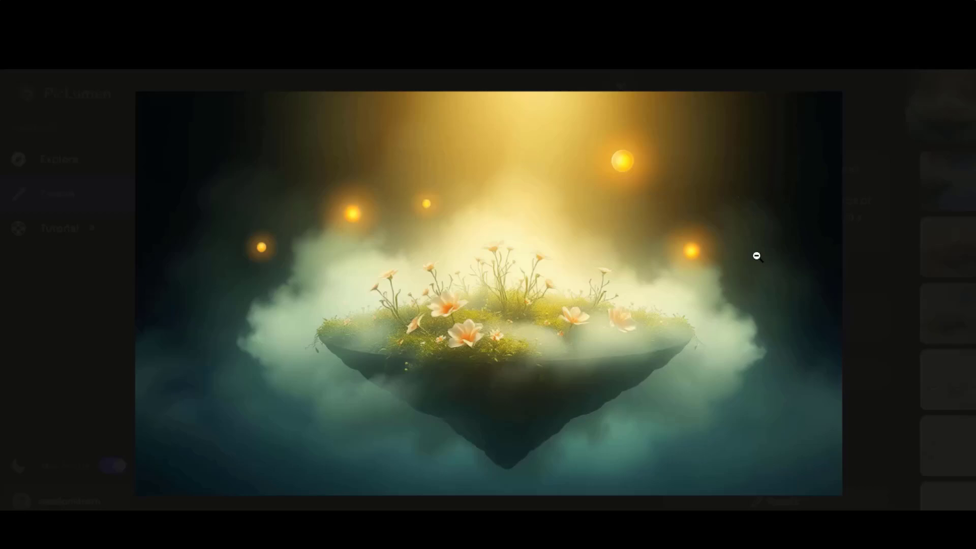
Browse the floating island results, enlarging the moon-island image
click(756, 256)
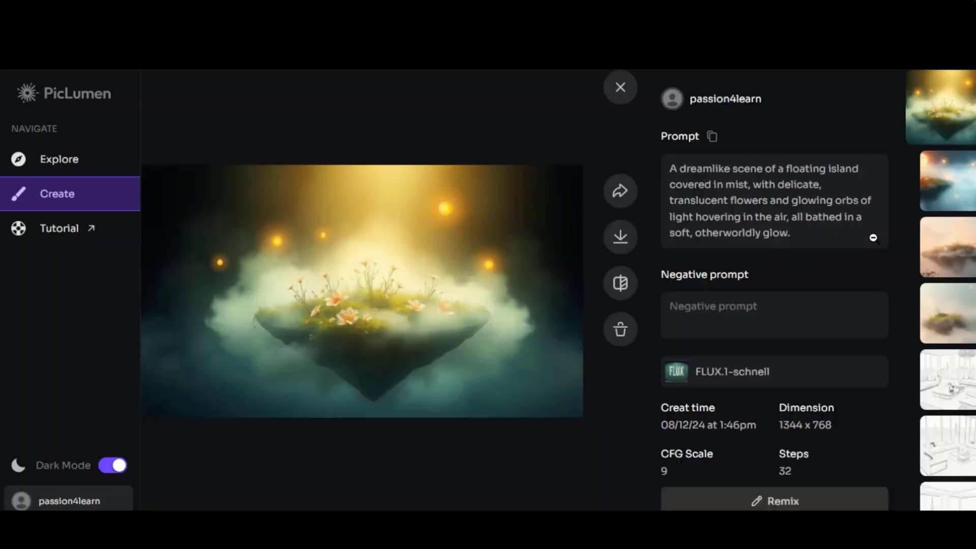
click(924, 204)
click(431, 290)
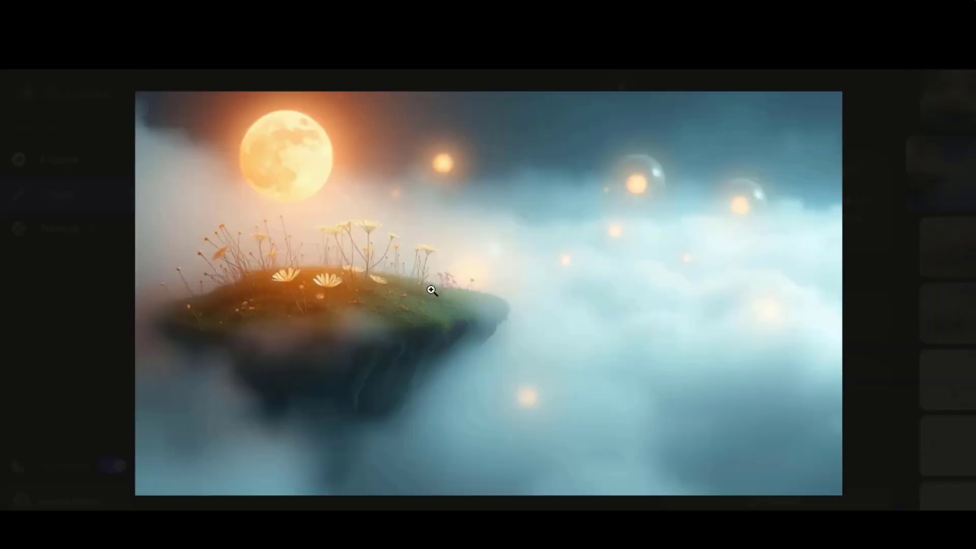
click(836, 224)
key(Down)
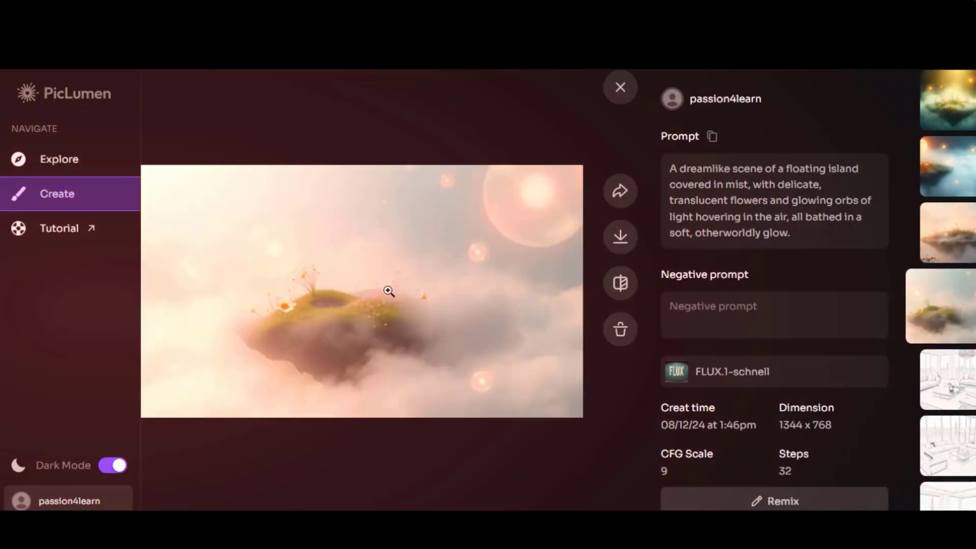
key(Escape)
Generate images from the glowing bioluminescent forest prompt
drag(351, 142, 195, 133)
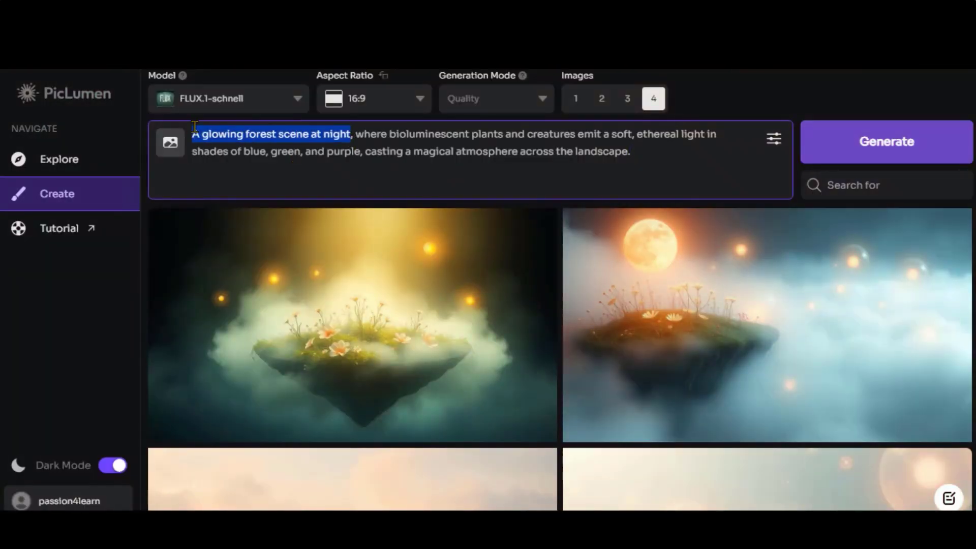
click(456, 134)
double_click(457, 134)
click(597, 131)
drag(265, 152, 632, 151)
click(636, 150)
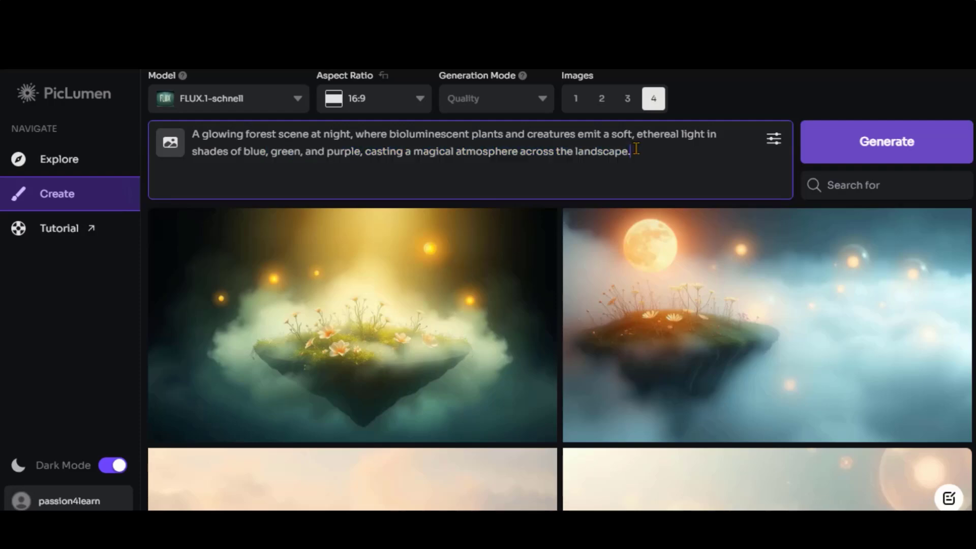
click(864, 148)
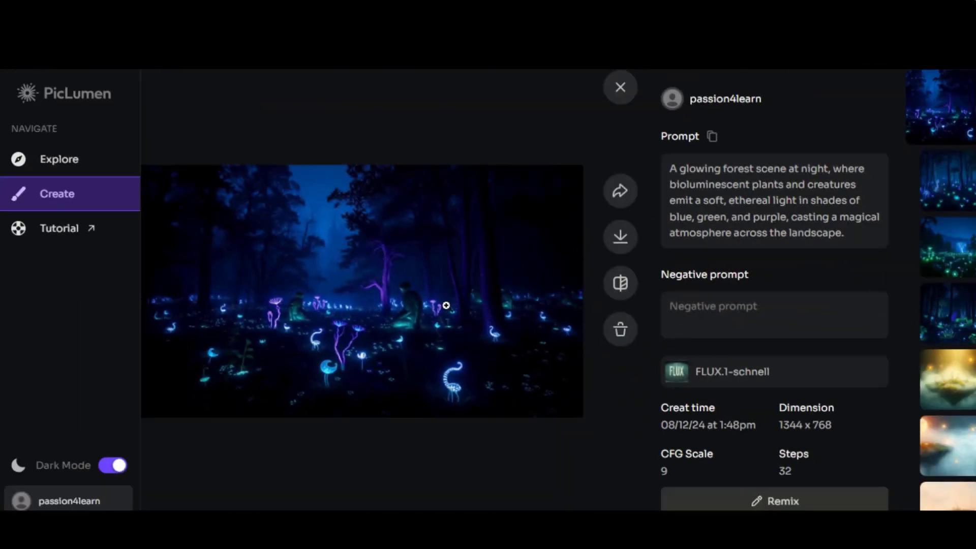
Enlarge two of the glowing forest images to inspect them
click(441, 313)
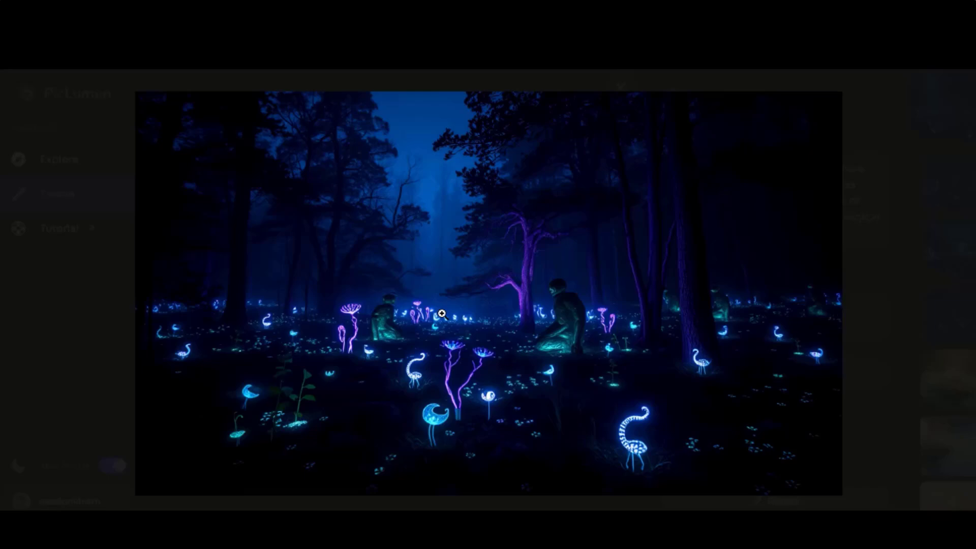
click(905, 250)
click(929, 223)
click(496, 283)
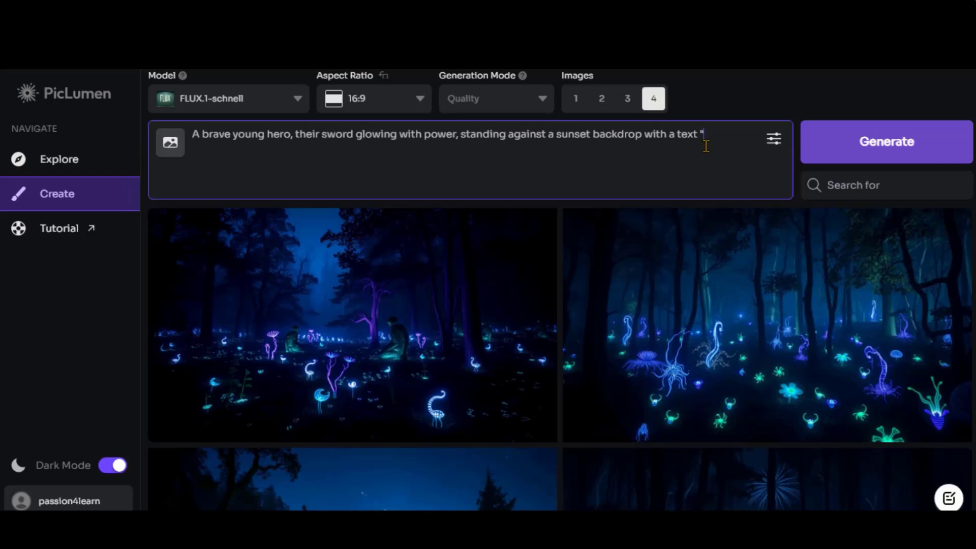
Generate the sword-hero images with 'Courage knows no limits' and browse all four results
text(Courage knows no limits)
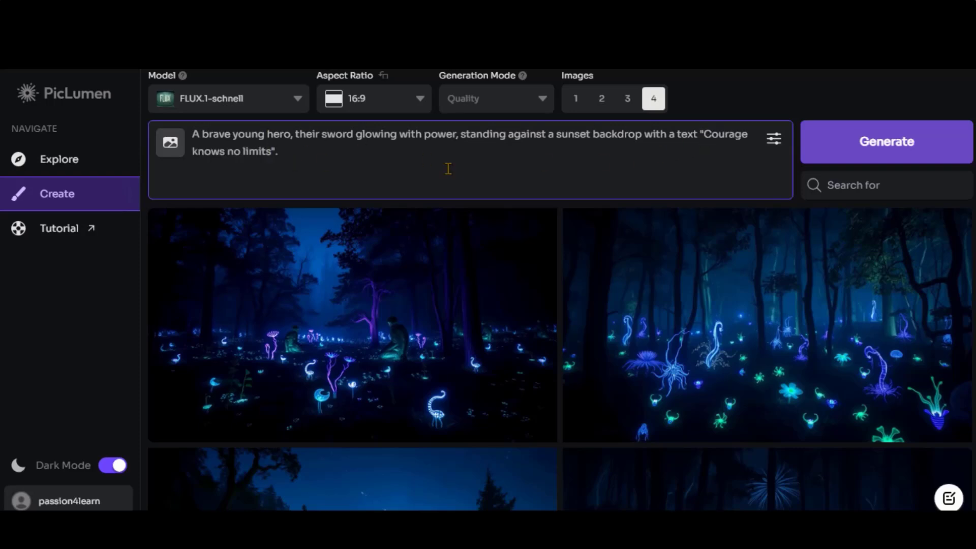
click(888, 150)
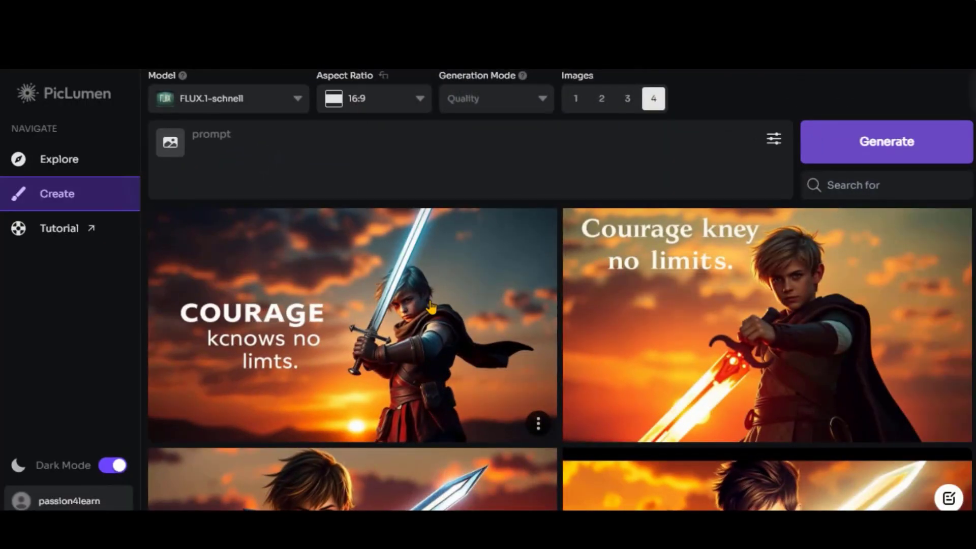
click(429, 300)
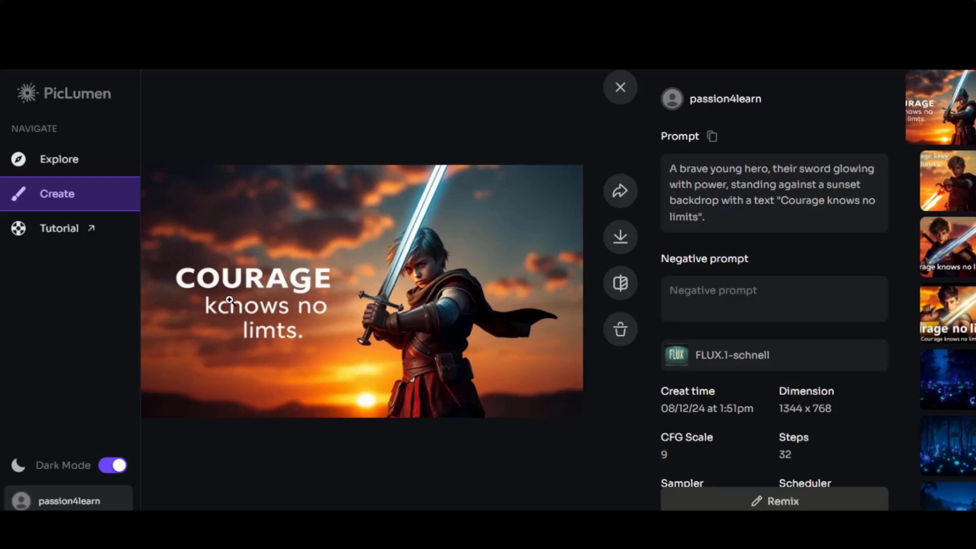
click(948, 178)
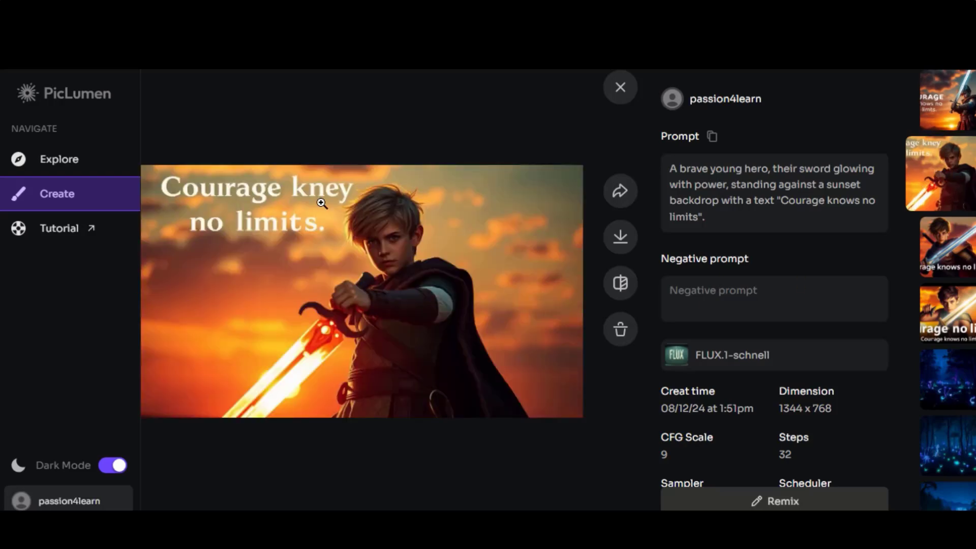
key(Down)
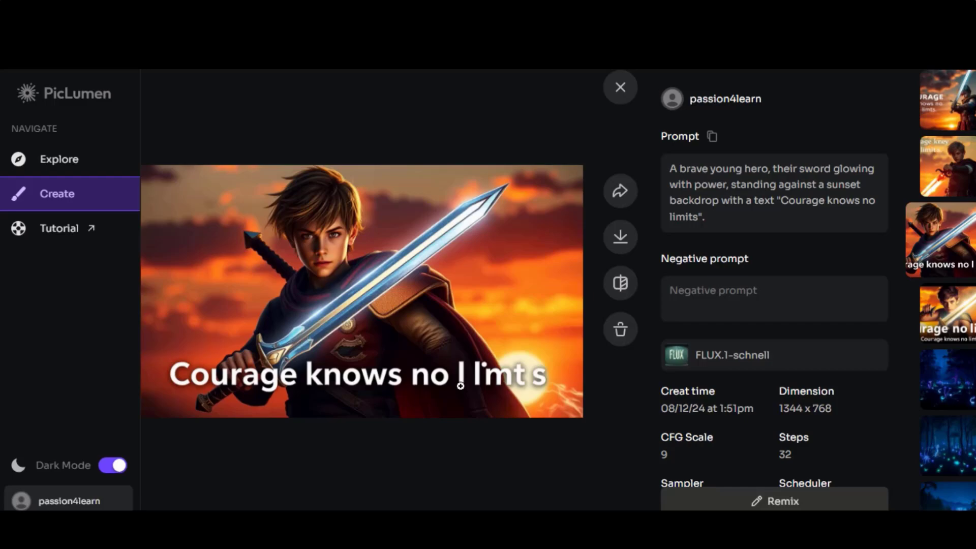
click(943, 300)
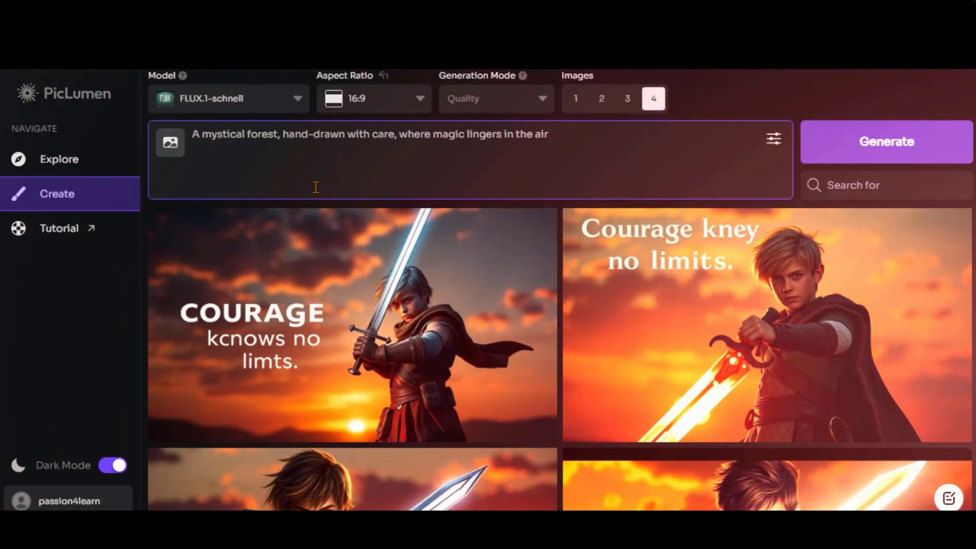
Generate mystical forest images captioned 'Step into a world of wonder' and step through them
text(with a text ")
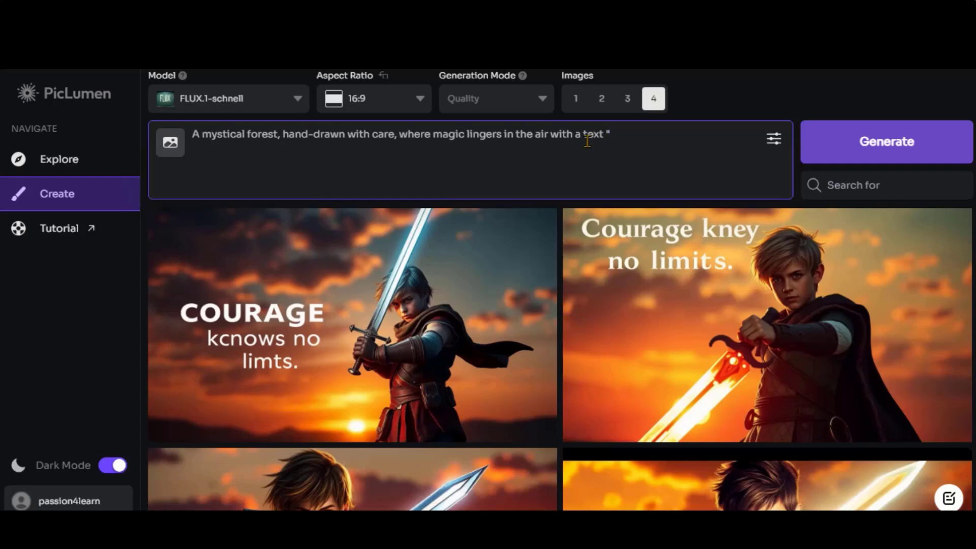
text(Step into a world of wonder".)
click(774, 139)
click(836, 153)
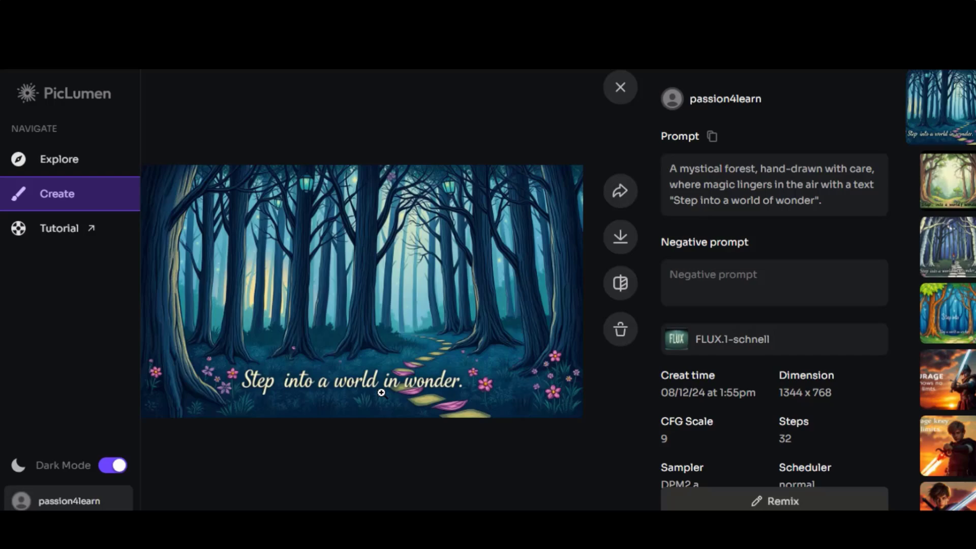
key(Down)
key(Down)
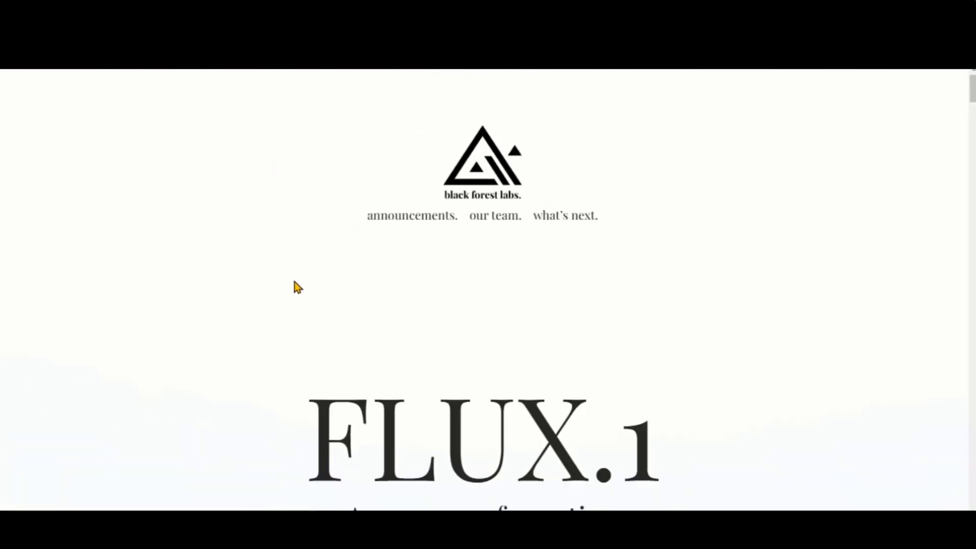
Step through the FLUX.1 example gallery, zooming into the three-women photo before closing it
scroll(293, 281, down, 3)
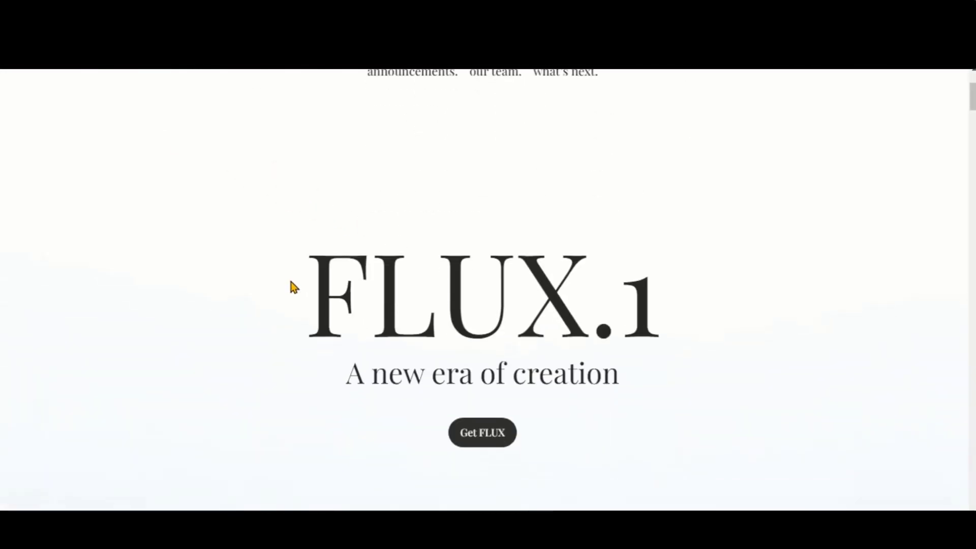
drag(307, 281, 687, 312)
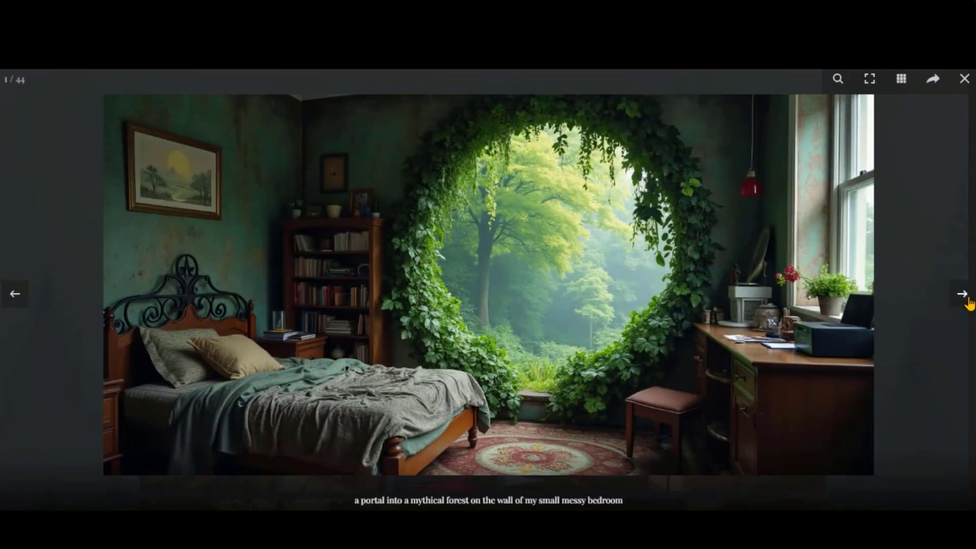
click(968, 303)
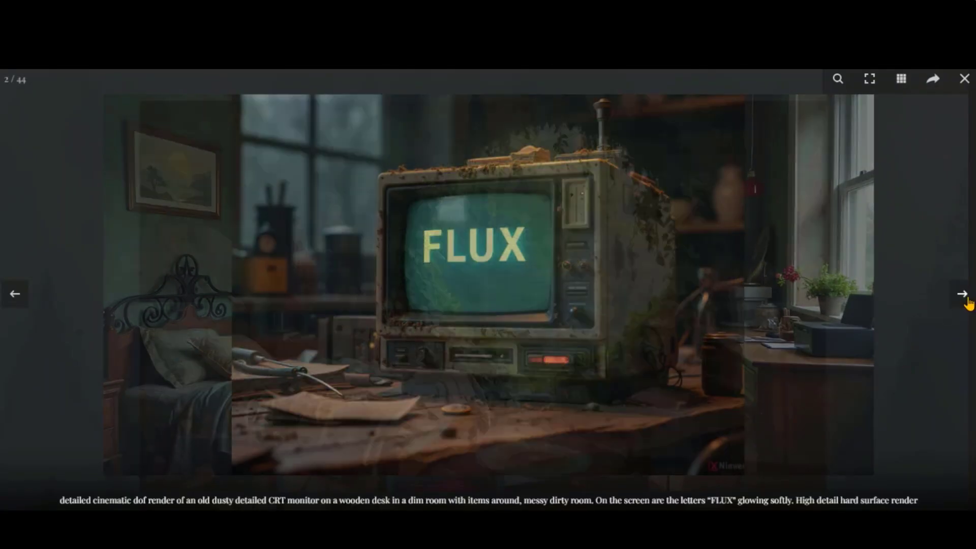
click(968, 302)
click(968, 302)
click(968, 302)
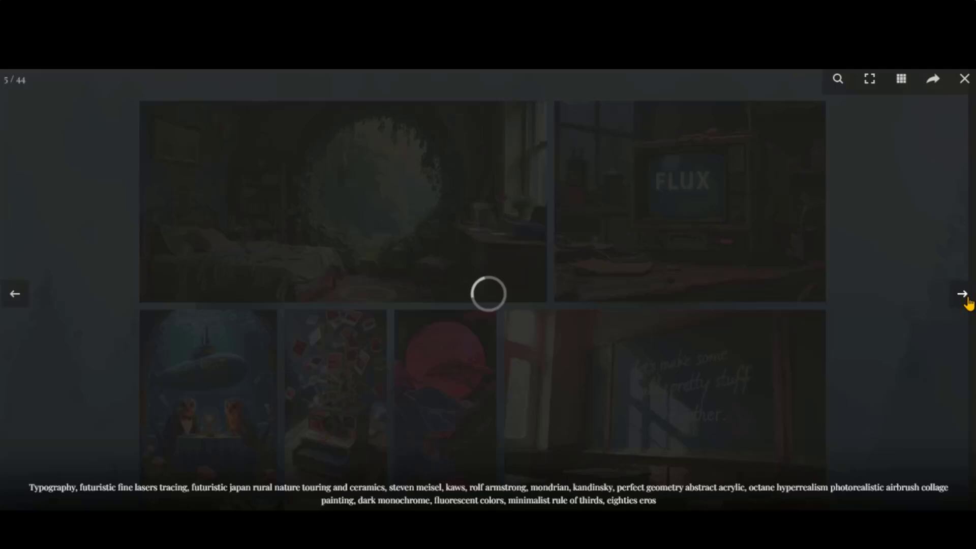
click(968, 302)
click(969, 302)
click(968, 302)
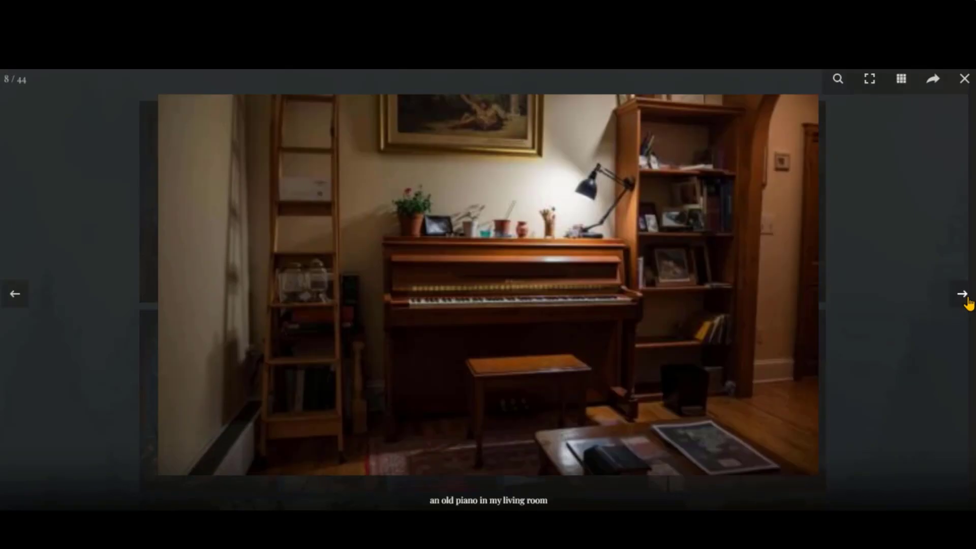
click(969, 302)
click(968, 302)
click(593, 343)
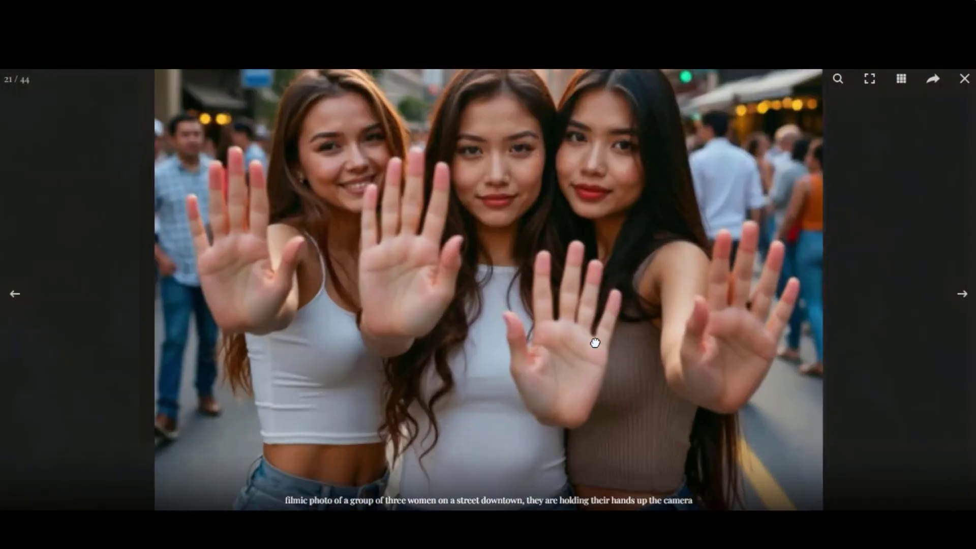
click(614, 212)
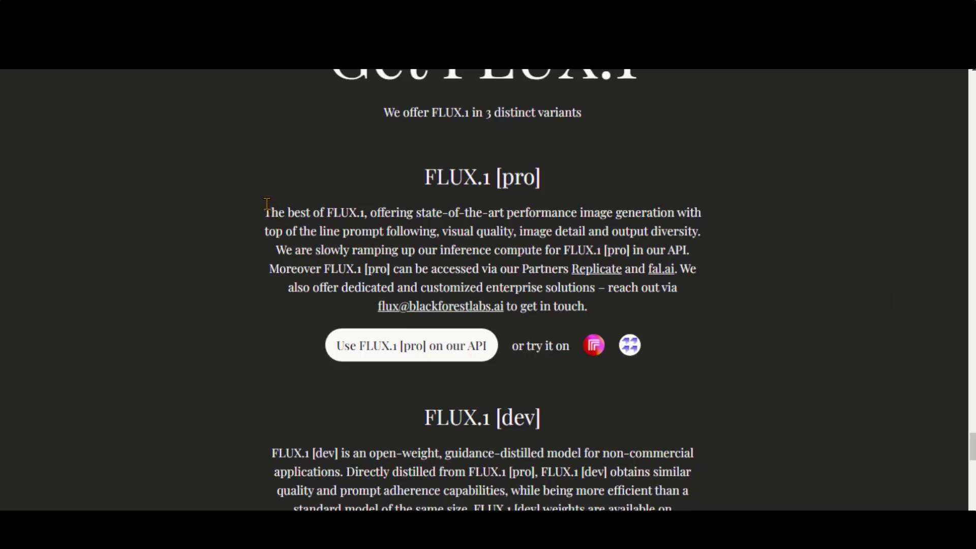
Read the FLUX.1 [pro] heading and description
drag(266, 204, 615, 208)
click(615, 208)
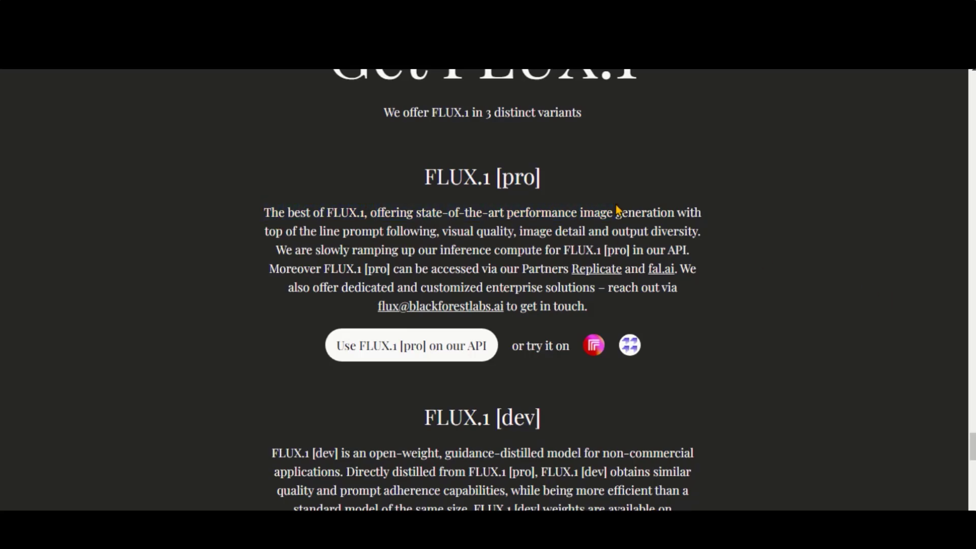
triple_click(440, 174)
click(559, 176)
Read the FLUX.1 [dev] paragraph and its commercial-use contact note
scroll(800, 236, down, 5)
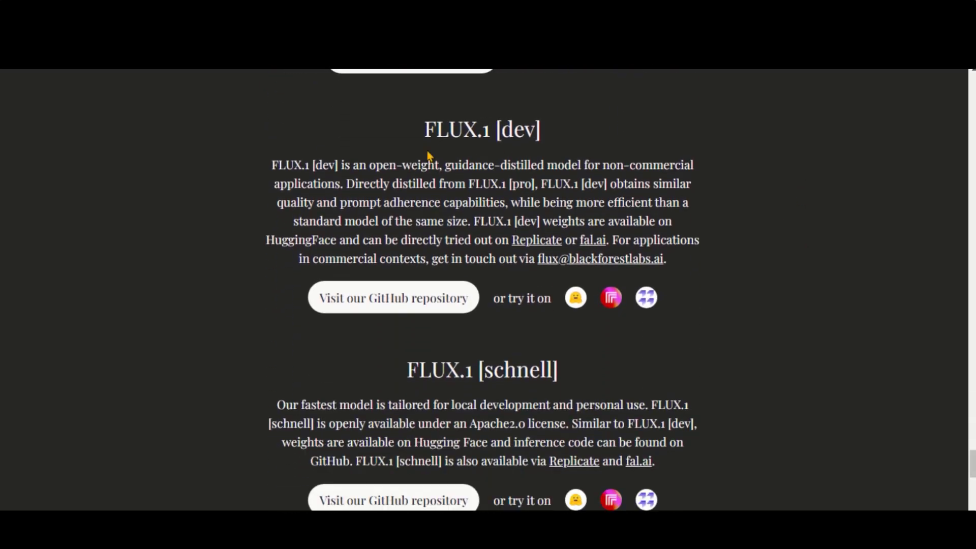
drag(272, 158, 686, 265)
click(759, 243)
drag(315, 260, 676, 258)
click(757, 271)
Read the FLUX.1 [schnell] paragraph
scroll(756, 287, down, 5)
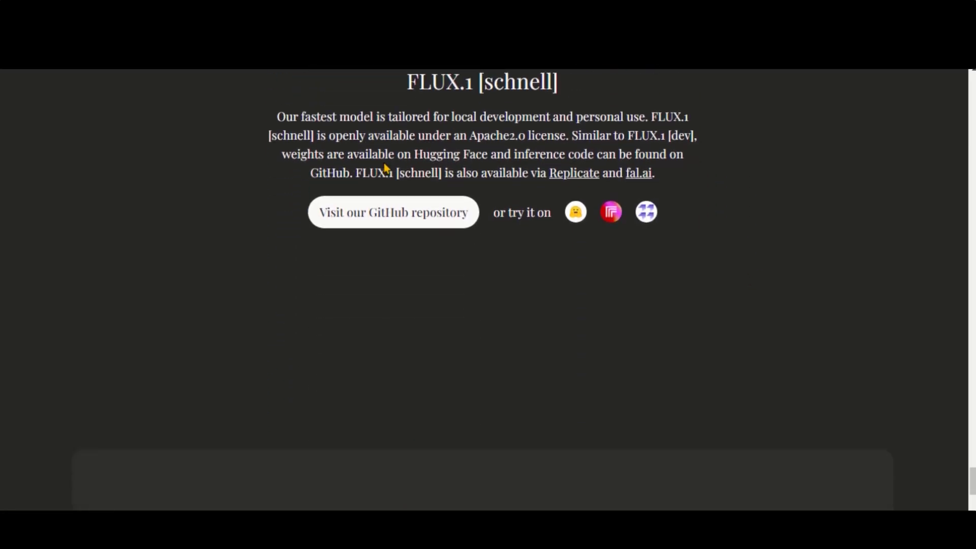
drag(279, 117, 669, 183)
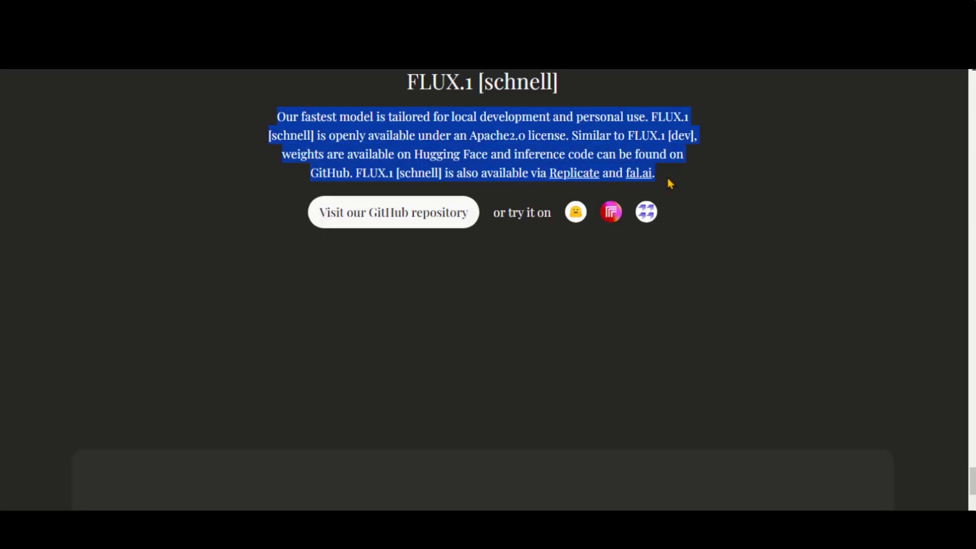
click(736, 201)
scroll(697, 264, up, 8)
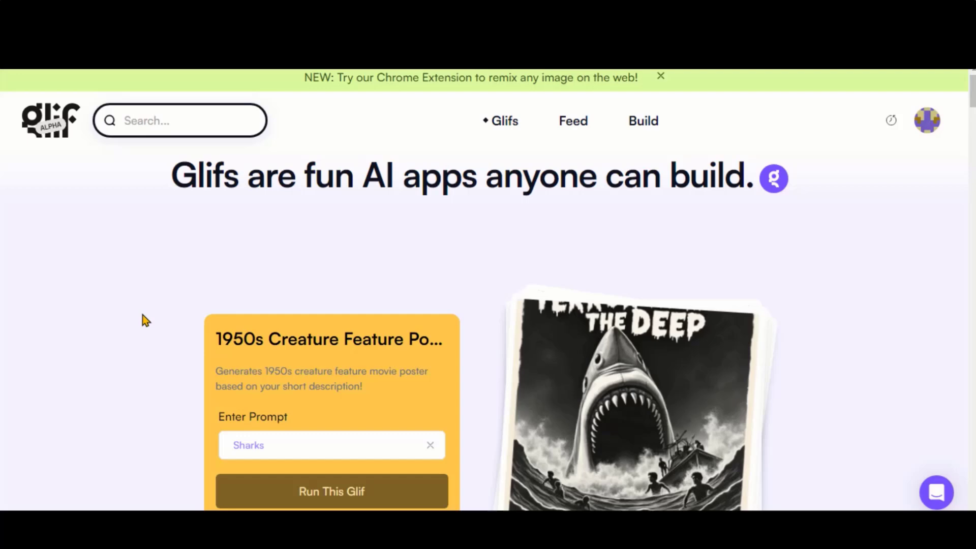
Start a new glif and add an image generator block
click(644, 121)
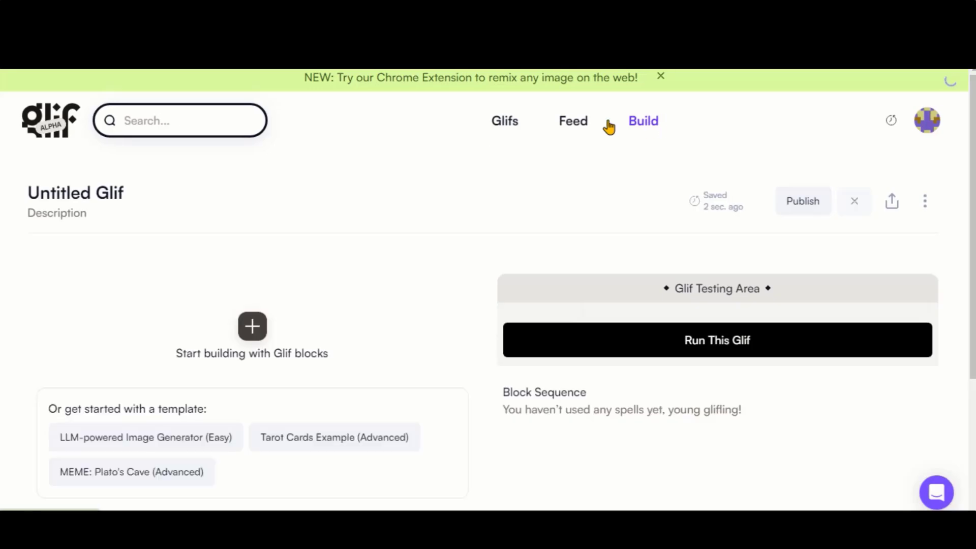
click(253, 326)
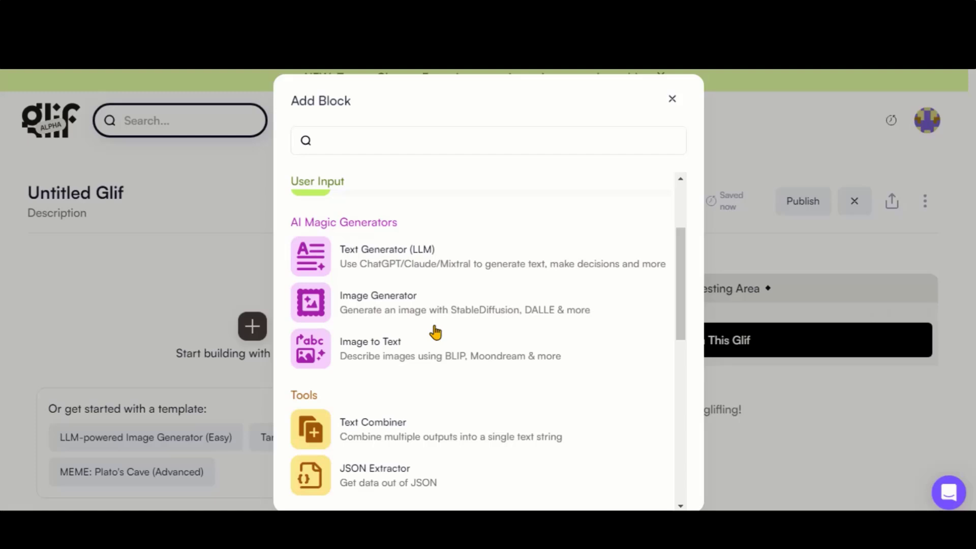
scroll(436, 332, down, 1)
click(434, 295)
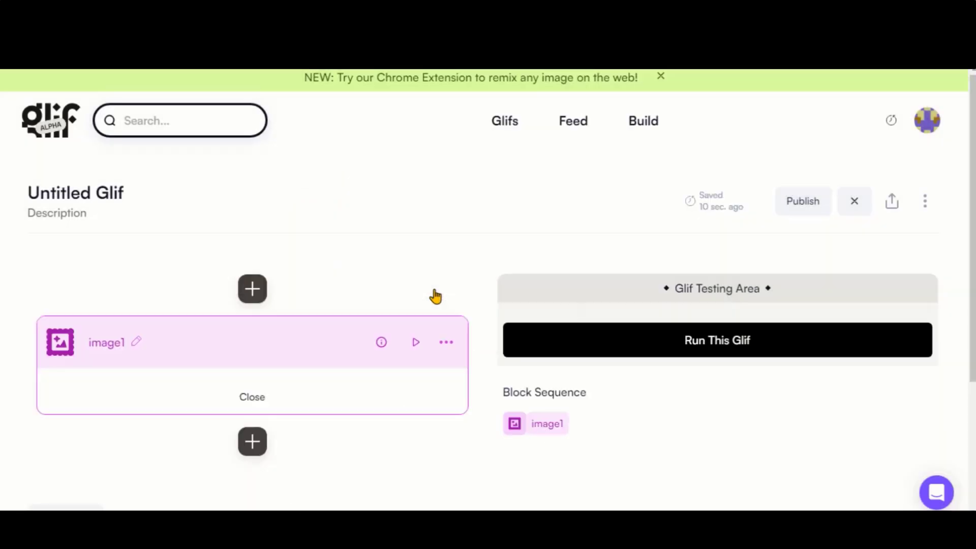
scroll(10, 293, down, 3)
scroll(10, 294, down, 1)
Paste the icy Northern Lights description into the image prompt
click(91, 224)
text(A serene, icy landscape where the Northern Lights dance across the sky.)
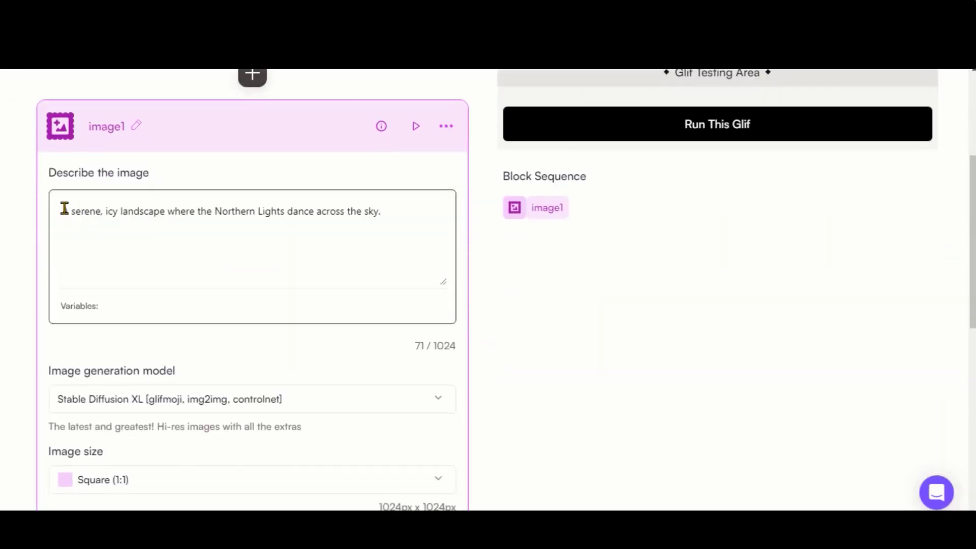
drag(62, 211, 392, 212)
click(391, 211)
scroll(78, 313, down, 3)
Set the image model to Flux Pro at Landscape (16:9) size
click(244, 255)
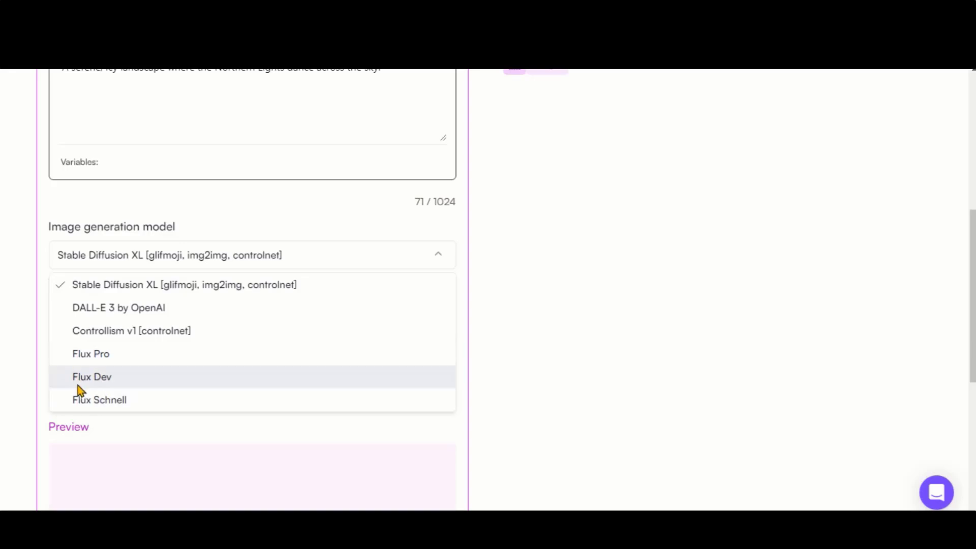
click(92, 355)
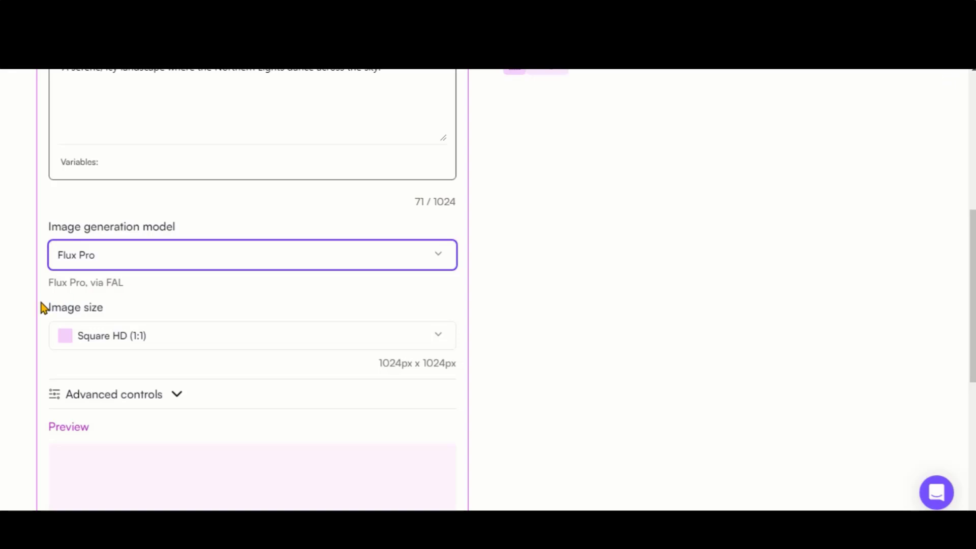
scroll(42, 302, down, 3)
click(159, 198)
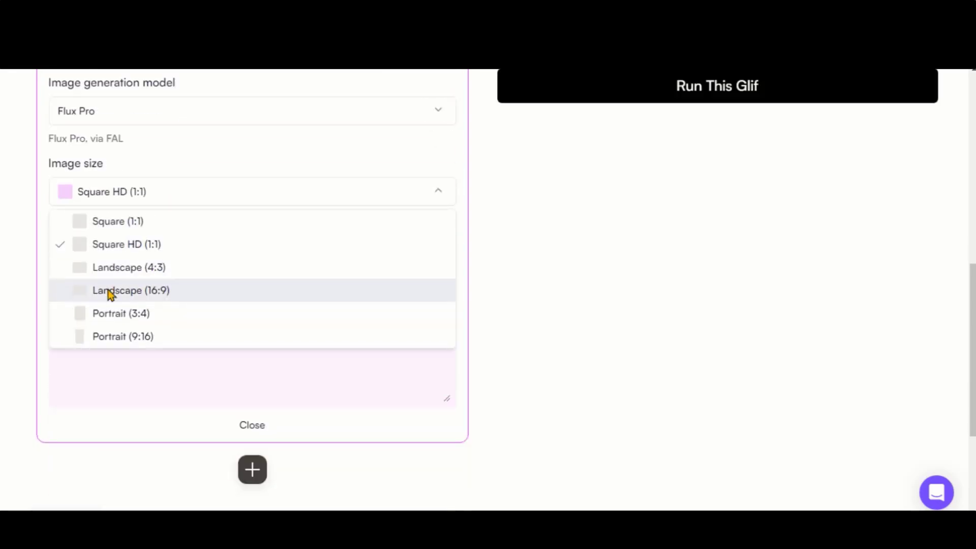
click(145, 299)
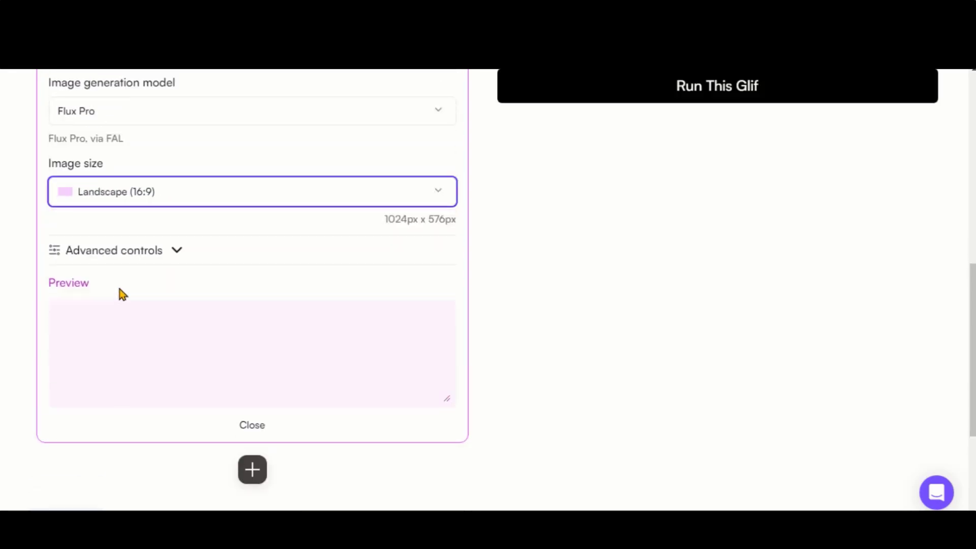
Raise the prompt power to about 7.1 in the advanced controls
click(177, 251)
drag(295, 306, 332, 312)
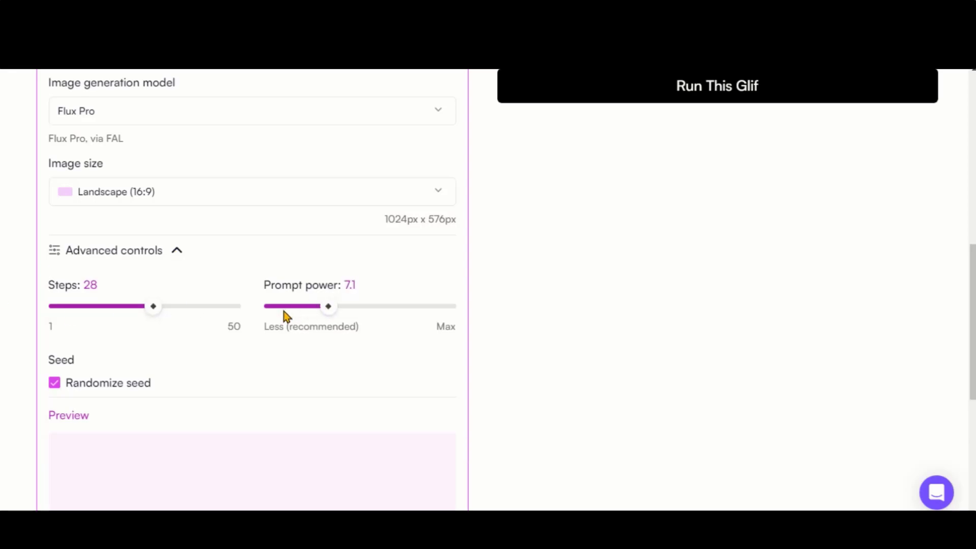
scroll(161, 296, down, 3)
click(303, 395)
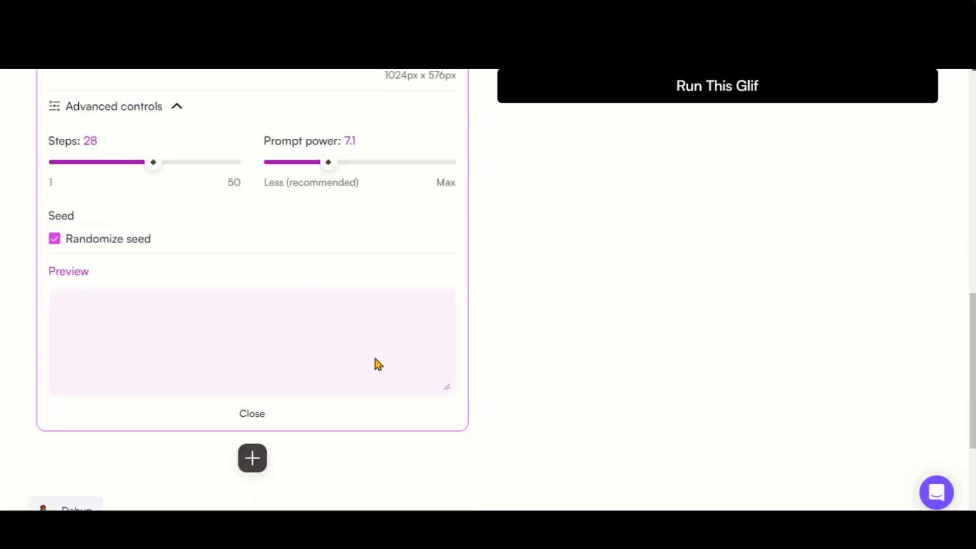
scroll(374, 356, up, 10)
Generate the Northern Lights image with Flux Pro and enlarge the aurora result
click(691, 288)
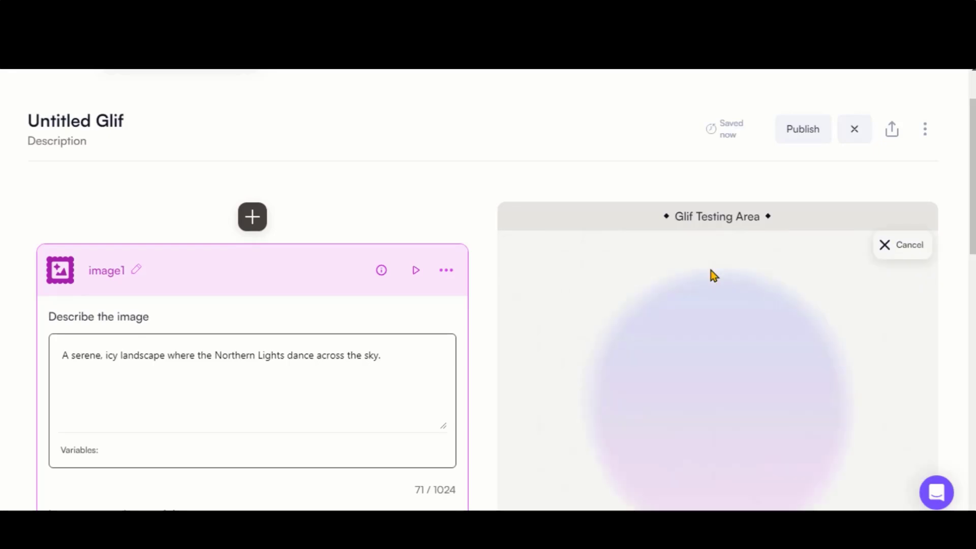
scroll(484, 276, down, 3)
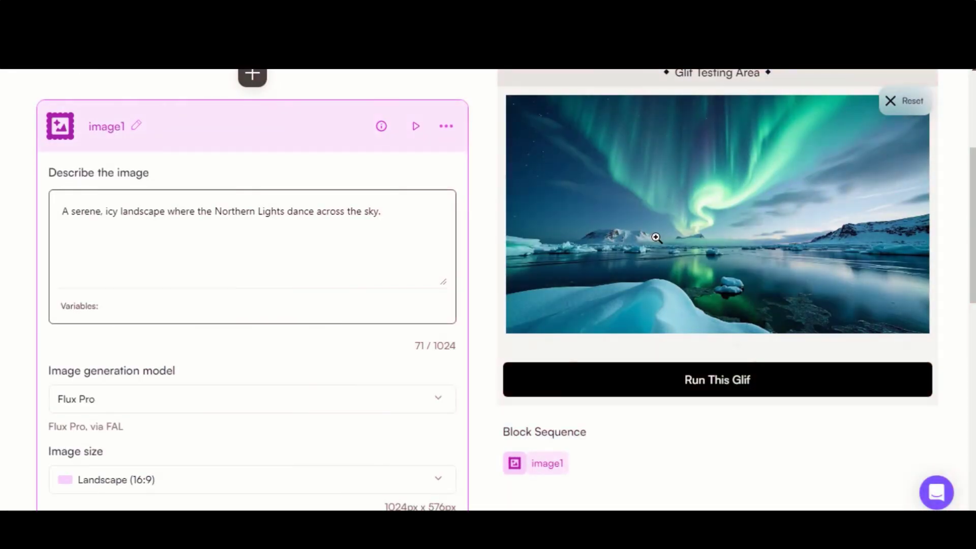
click(640, 235)
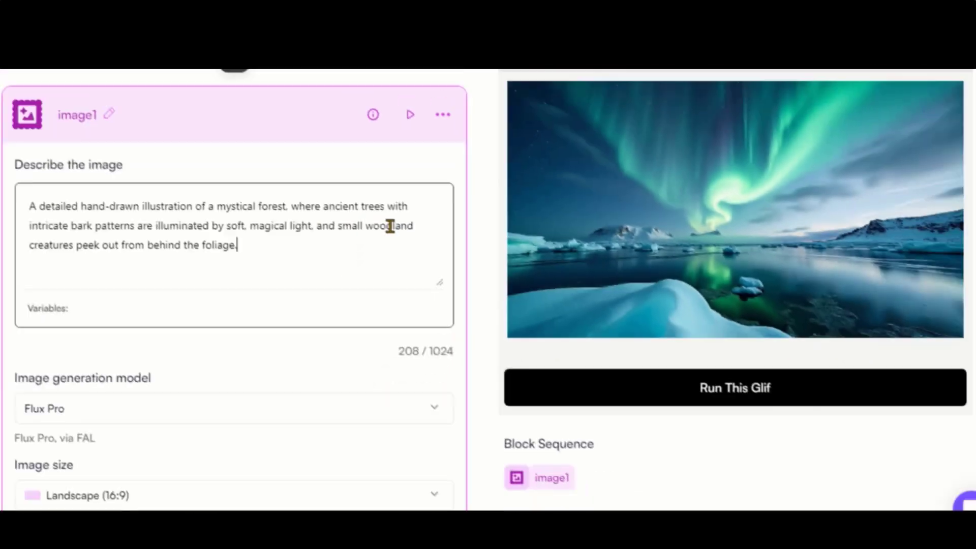
Generate a Flux Pro image from the hand-drawn mystical forest prompt
mouse_move(257, 247)
mouse_down()
mouse_move(91, 224)
mouse_move(77, 211)
mouse_move(303, 211)
mouse_up()
click(264, 245)
click(221, 209)
click(309, 232)
scroll(1, 308, down, 1)
scroll(1, 307, down, 8)
scroll(2, 308, up, 9)
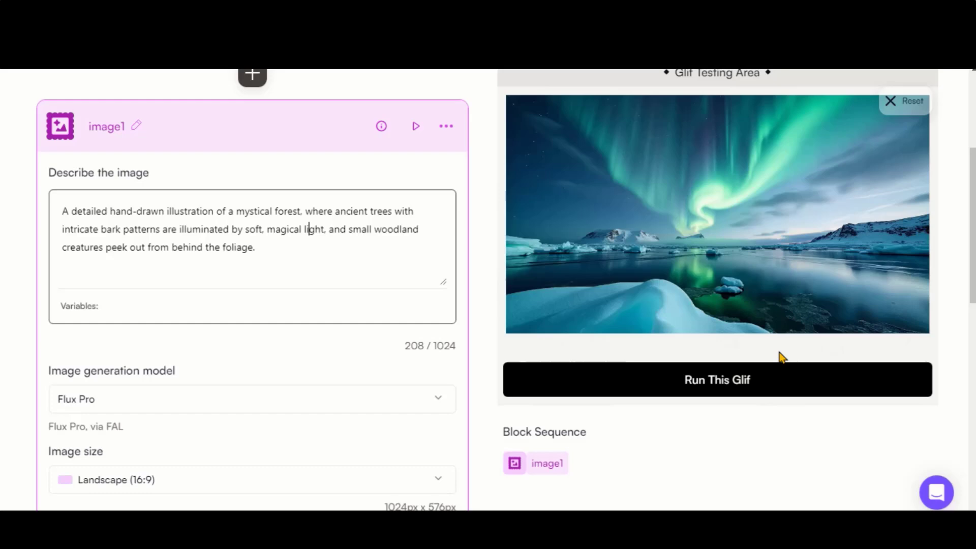
click(705, 382)
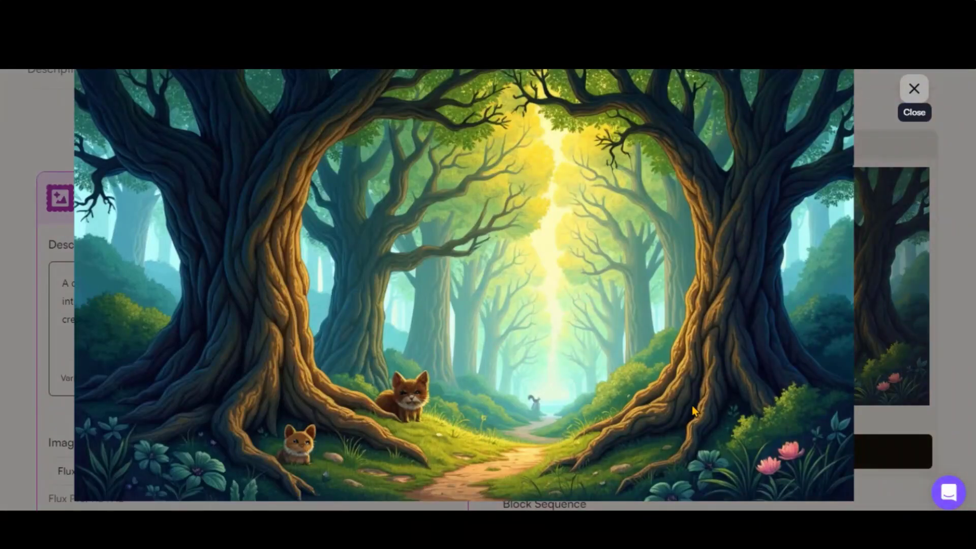
key(Escape)
scroll(81, 327, down, 5)
Regenerate the forest with Flux Dev and view the enlarged result
click(174, 193)
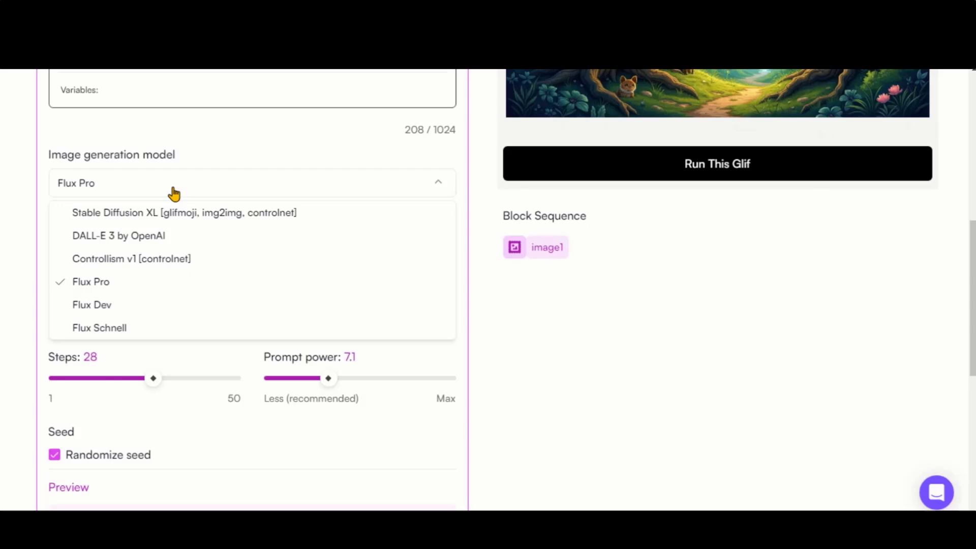
click(120, 305)
scroll(509, 323, up, 4)
click(658, 381)
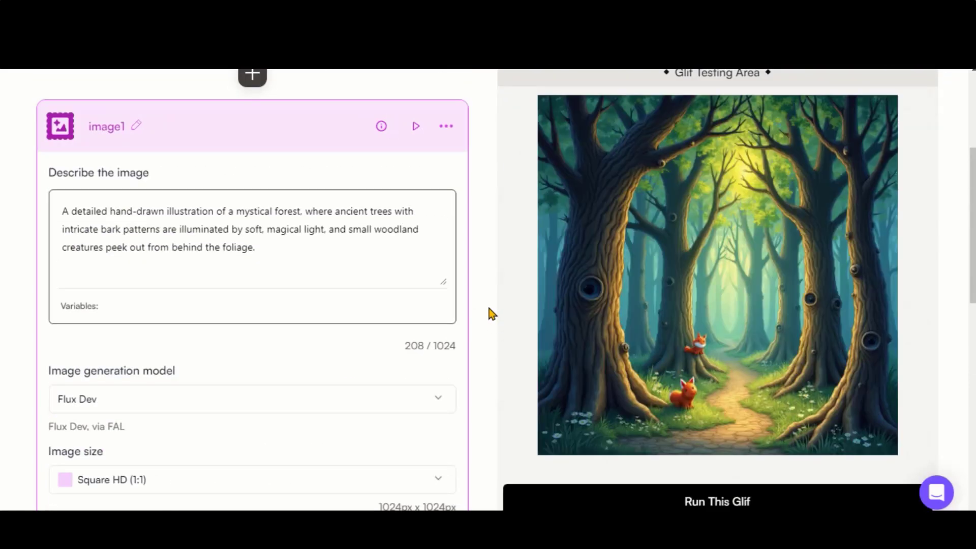
click(679, 271)
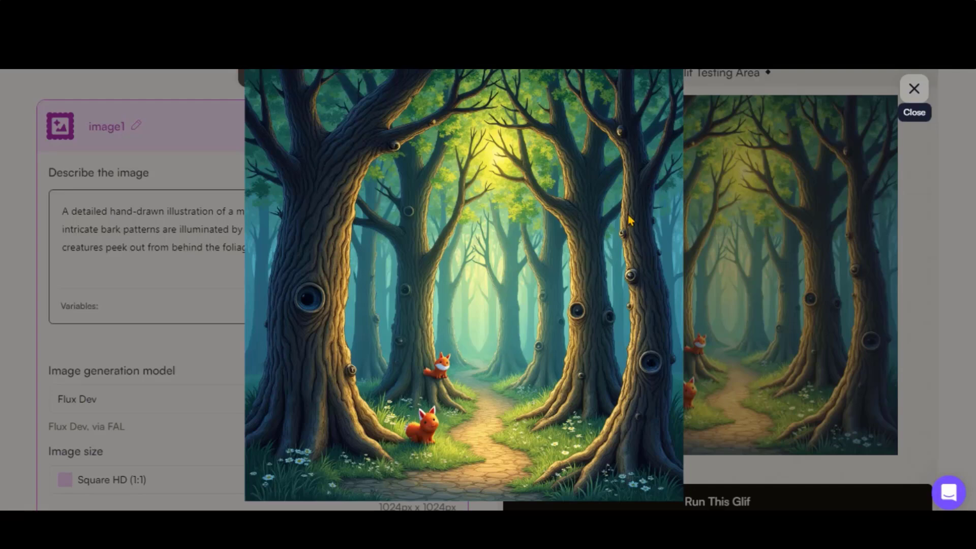
click(918, 108)
Regenerate with Flux Schnell at Landscape (16:9) and view the enlarged moonlit result
scroll(303, 279, down, 3)
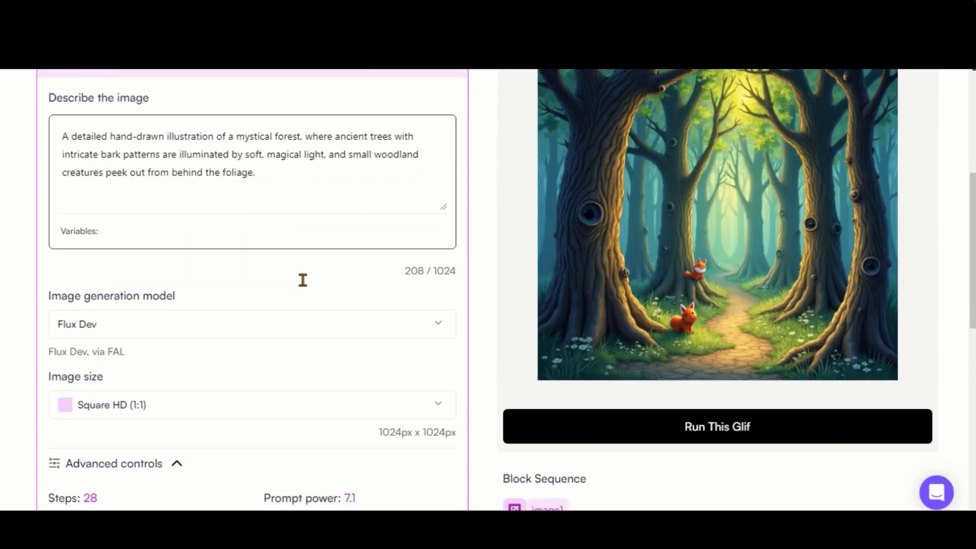
click(98, 401)
click(165, 334)
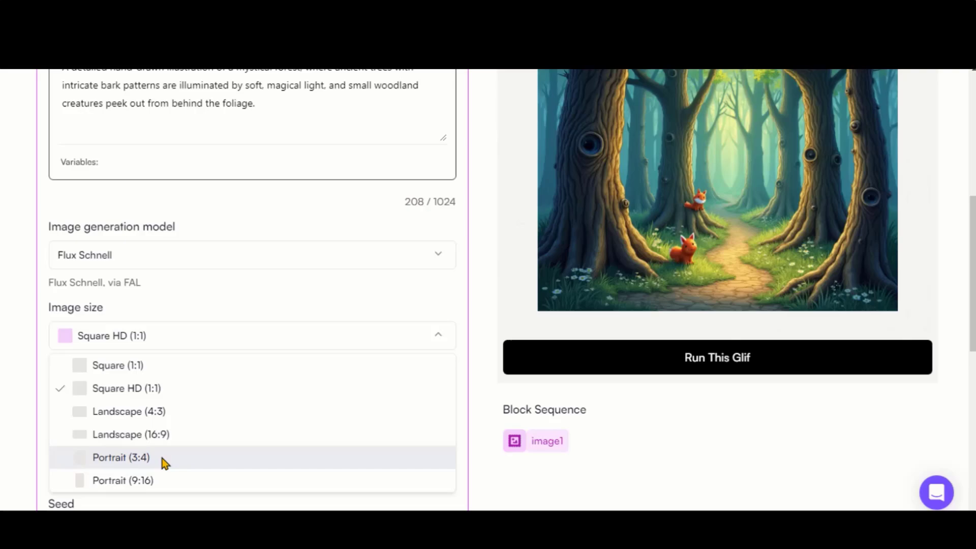
click(161, 435)
click(696, 356)
click(660, 361)
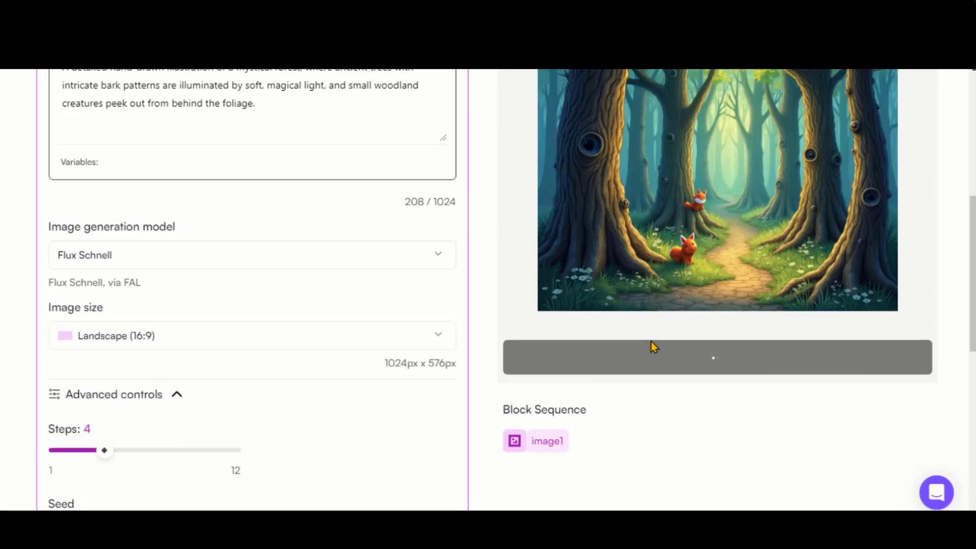
click(676, 211)
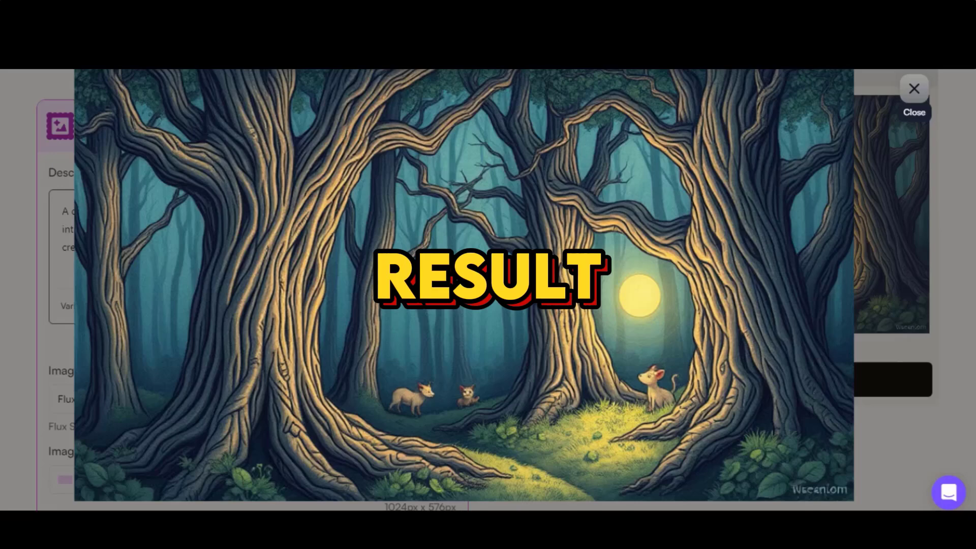
click(914, 91)
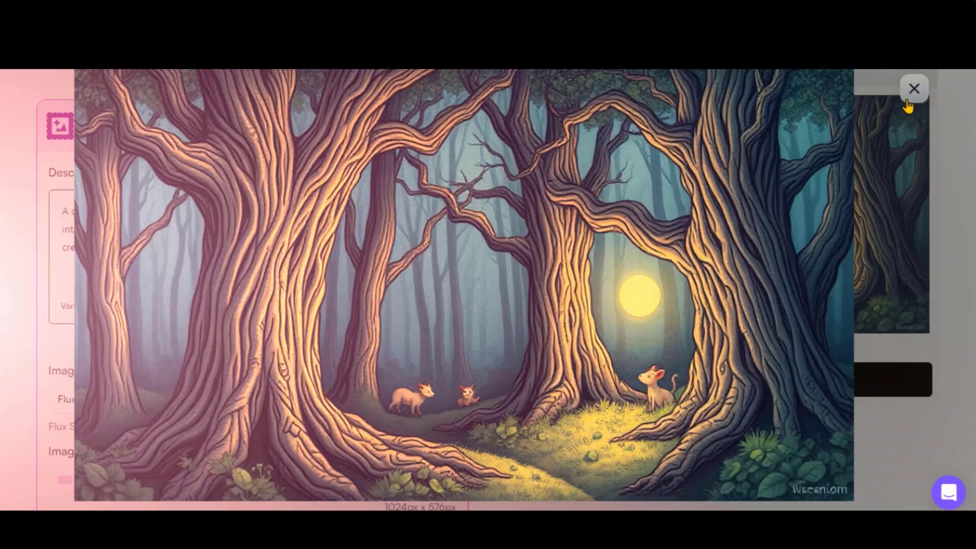
Replace the description with a tranquil beach prompt captioned 'Find Your Paradise'
scroll(239, 331, up, 3)
drag(274, 392, 51, 352)
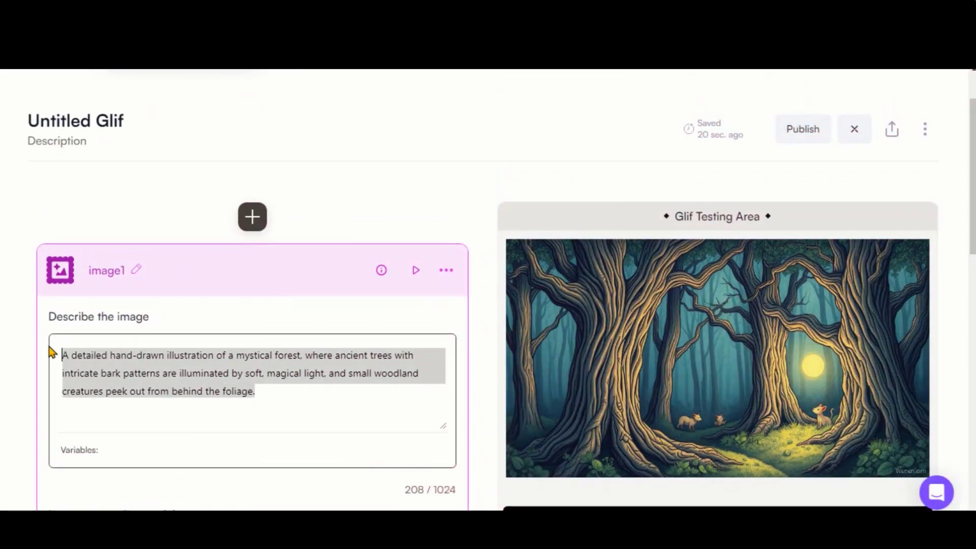
key(BackSpace)
text(A tranquil beach where the ocean meets the sky)
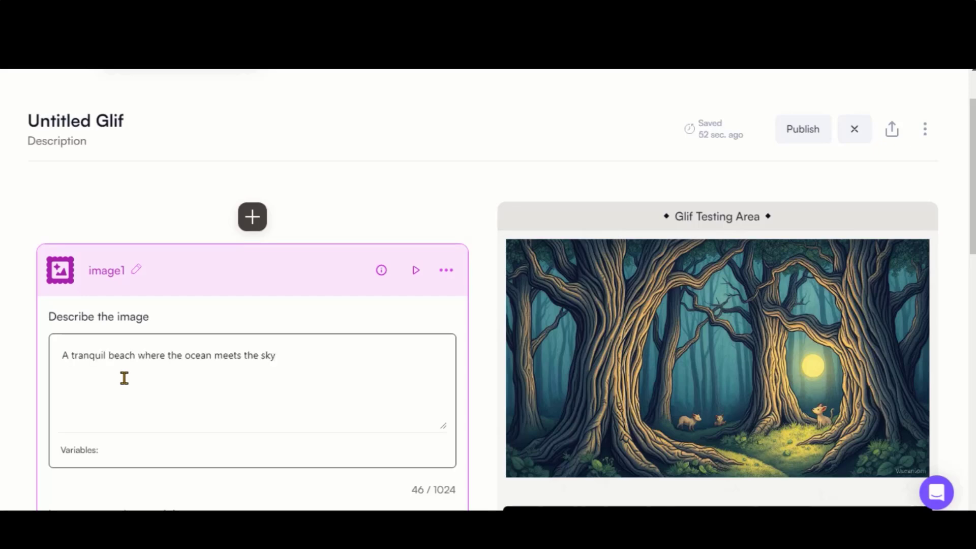
text( with a text board )
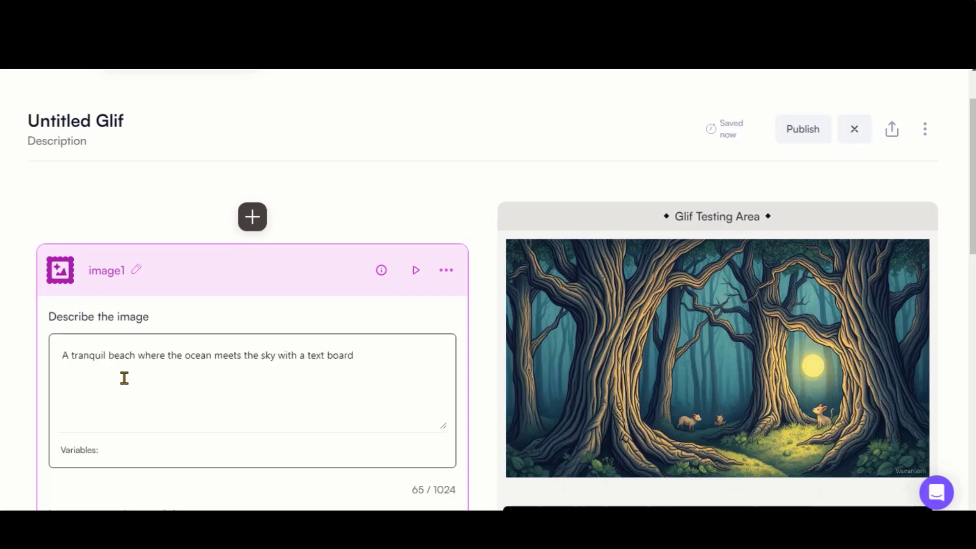
text("Find Your Paradise",)
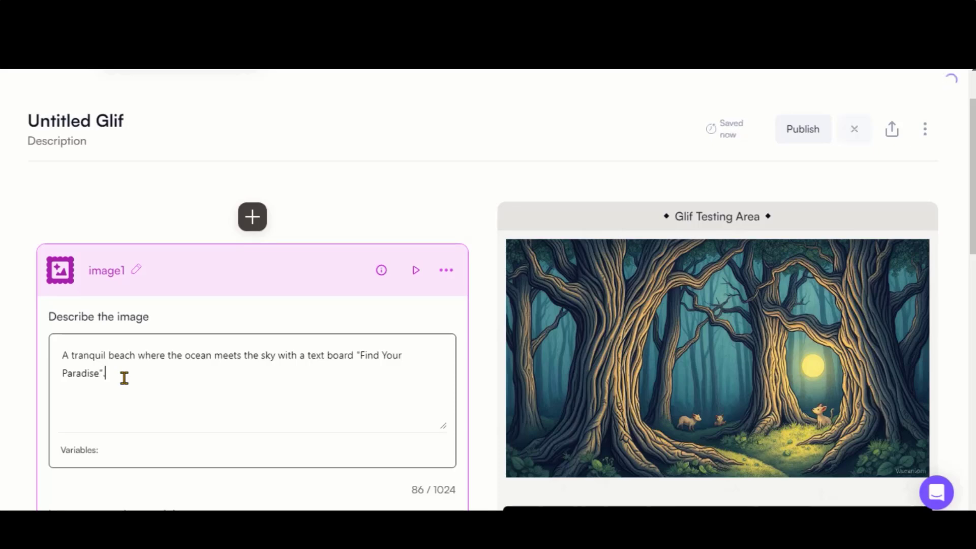
key(ctrl+a)
scroll(136, 368, down, 5)
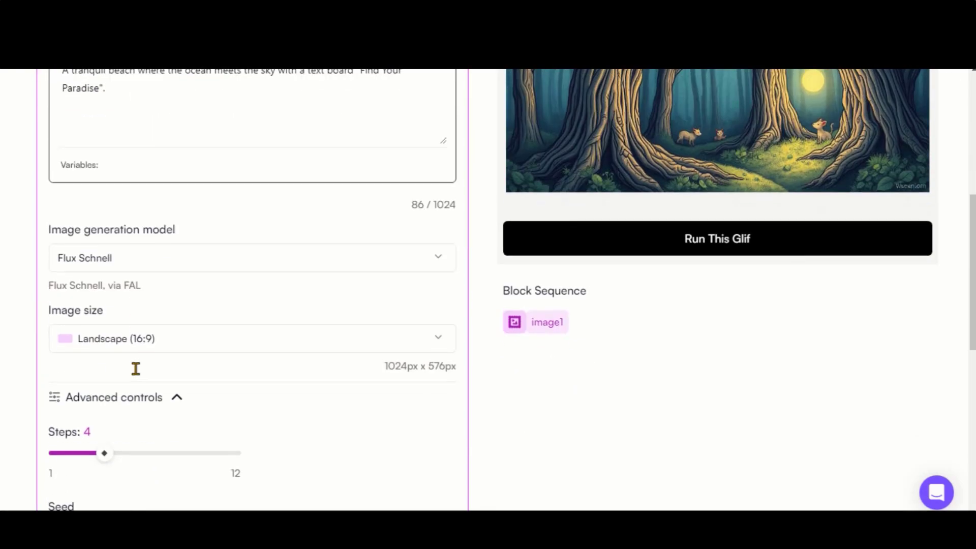
Generate the beach image with Flux Pro at Landscape (16:9) and higher prompt power
click(148, 261)
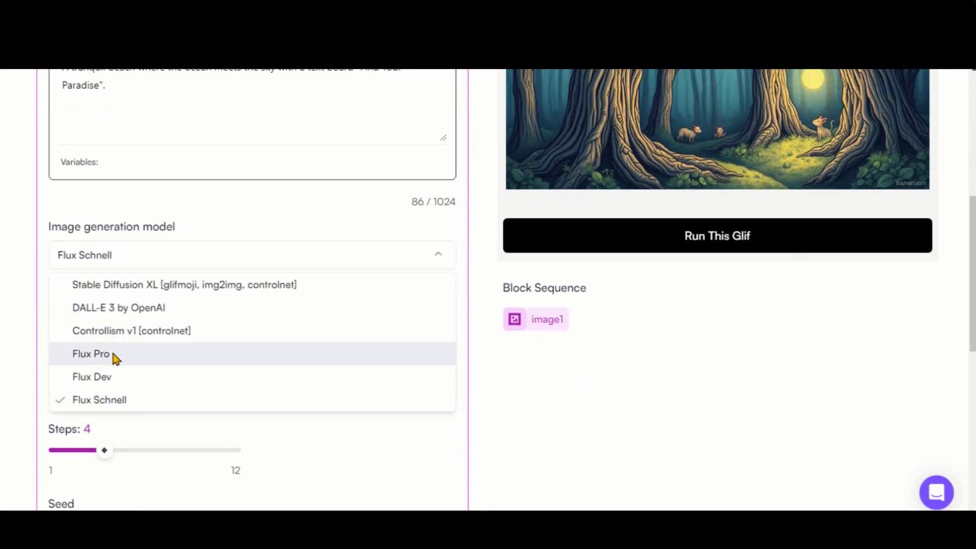
click(112, 353)
click(169, 344)
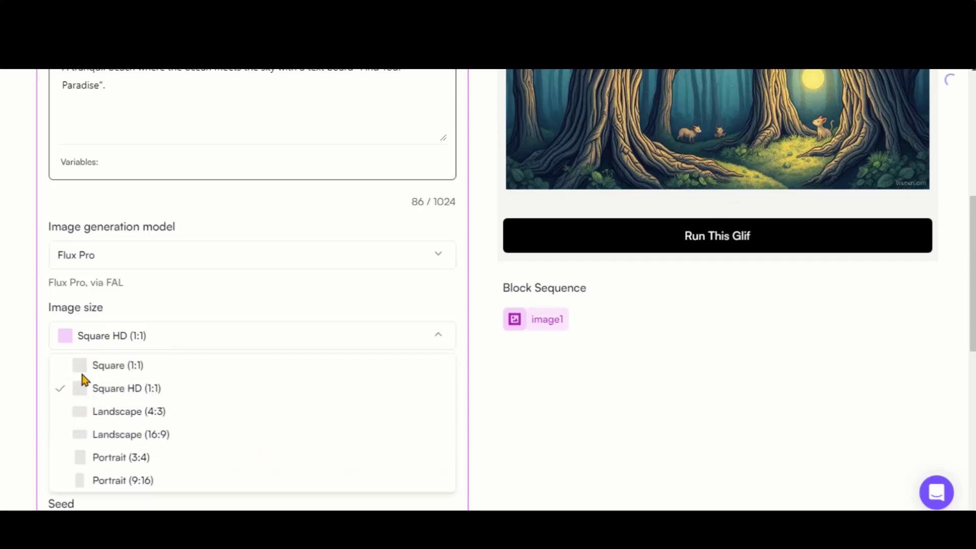
click(143, 435)
scroll(20, 389, down, 2)
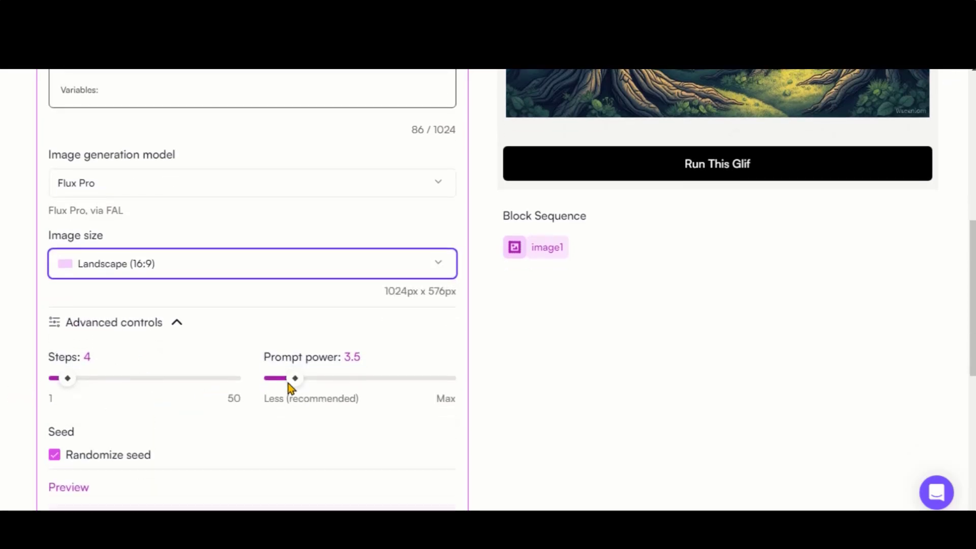
drag(288, 384, 356, 382)
scroll(52, 365, down, 6)
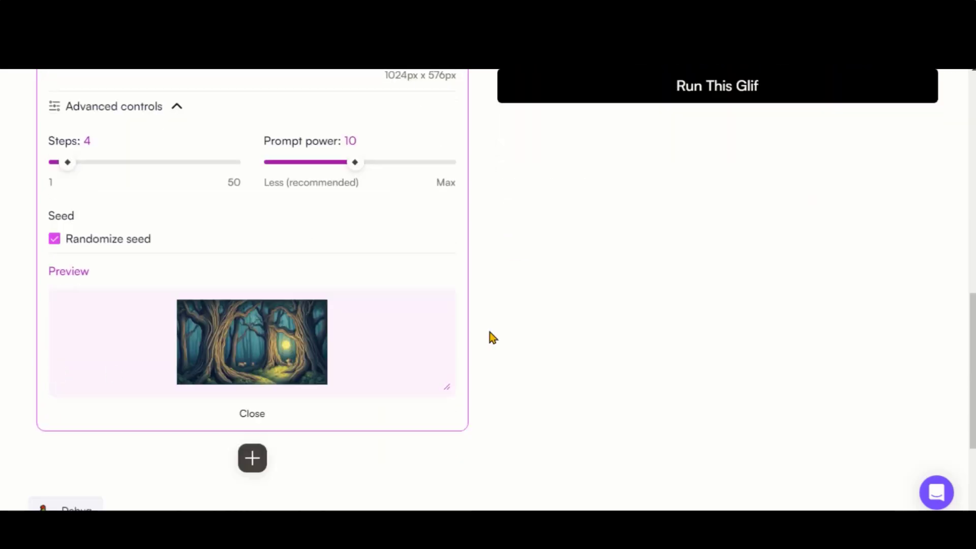
scroll(488, 331, up, 7)
click(736, 327)
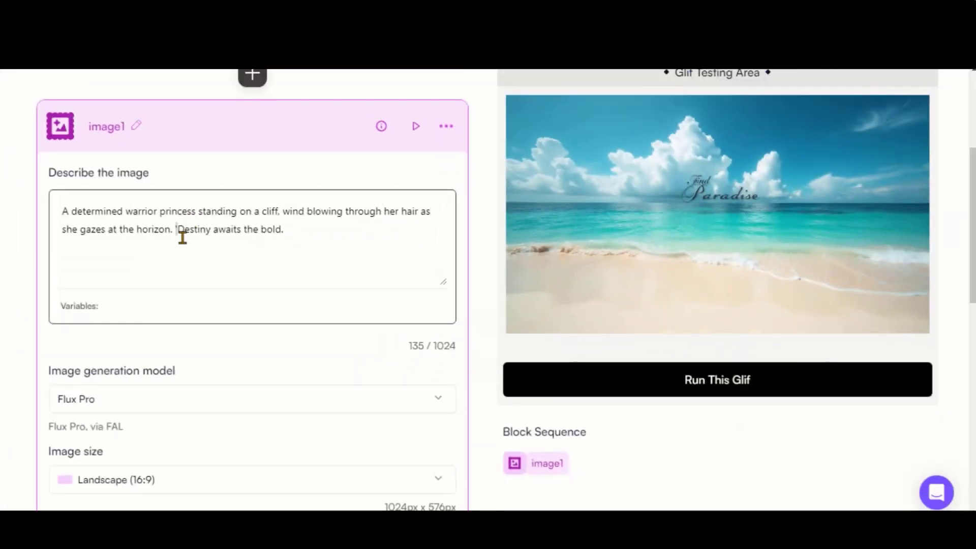
Add the 'Destiny awaits the bold' caption to the warrior princess prompt, generate it, and view full size
key(BackSpace)
key(BackSpace)
text(with a text )
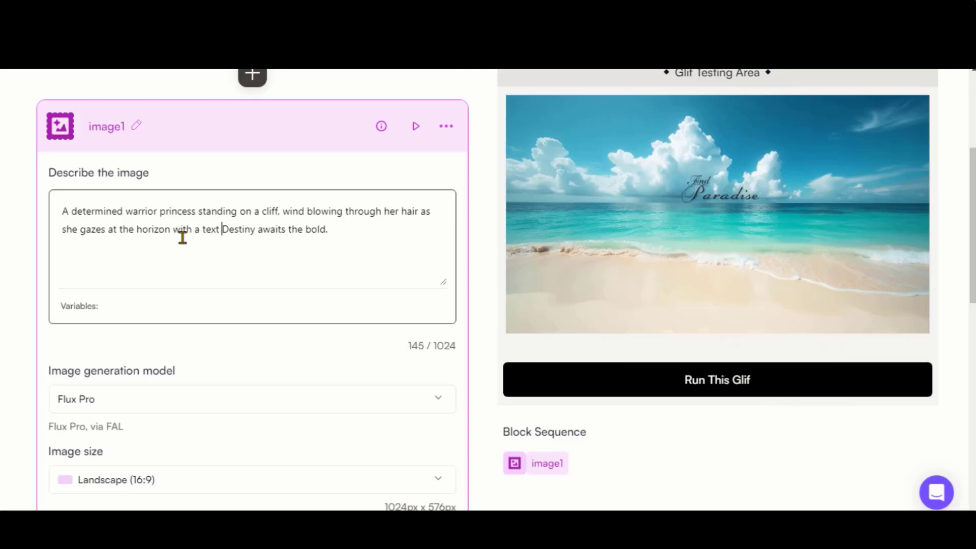
text(")
key(ctrl+a)
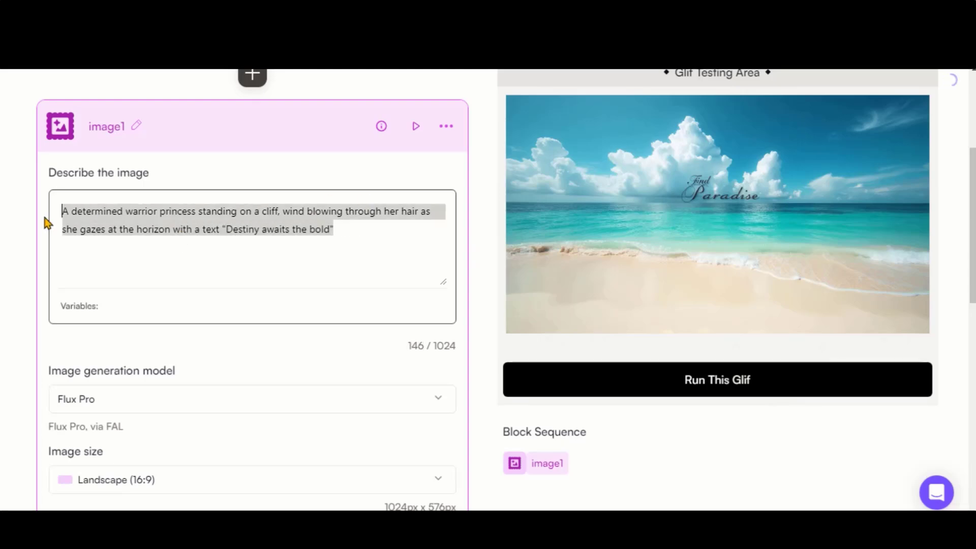
click(32, 320)
scroll(32, 320, down, 4)
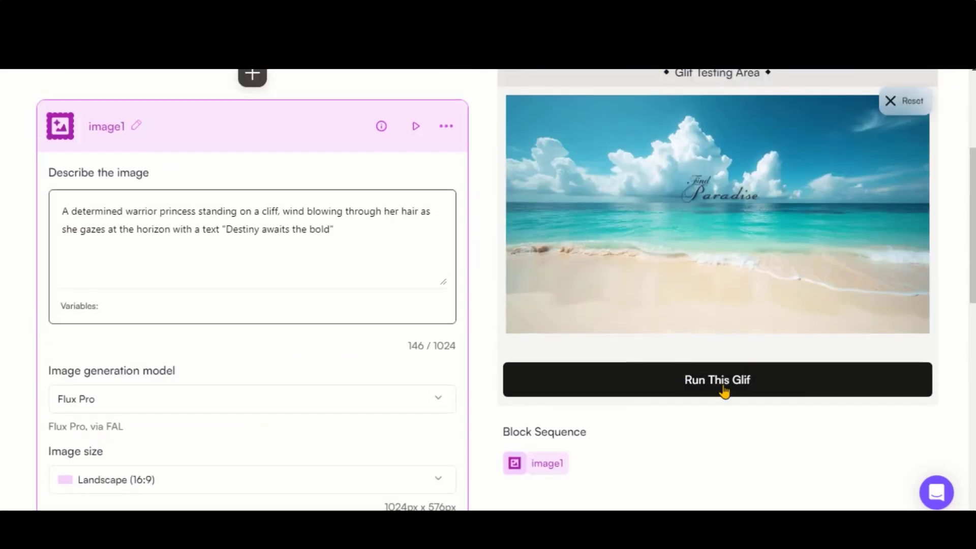
click(725, 391)
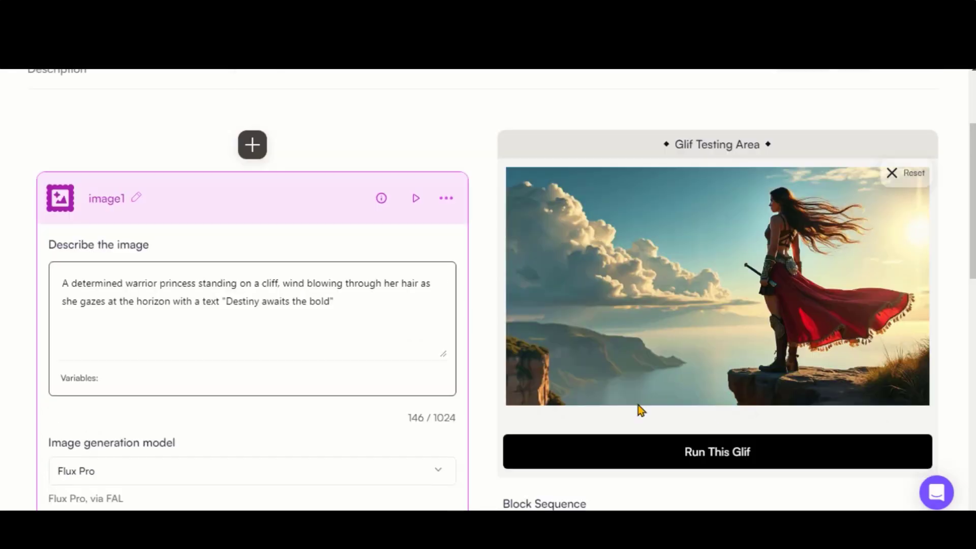
click(697, 302)
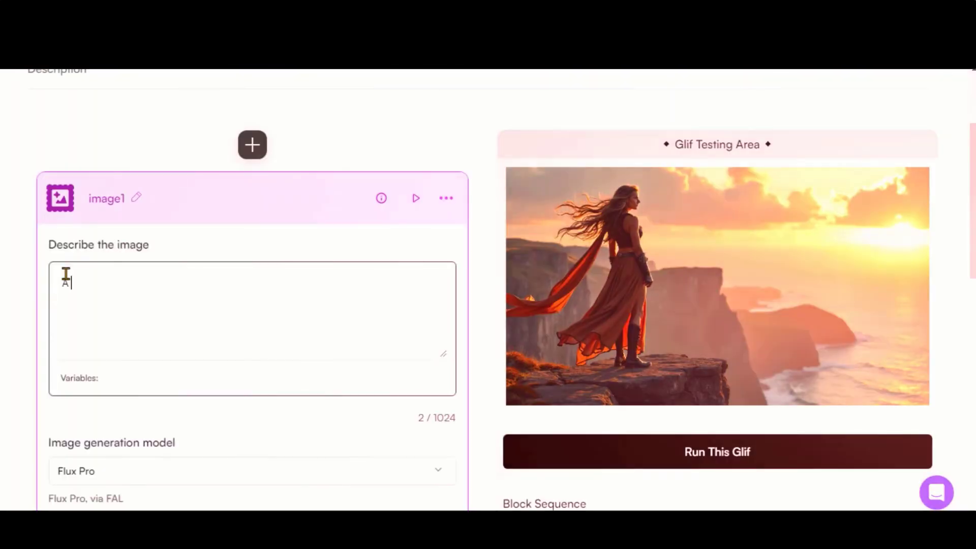
Render a realistic smiling man holding a cat, then change the prompt to drinking
text(A realistic image of)
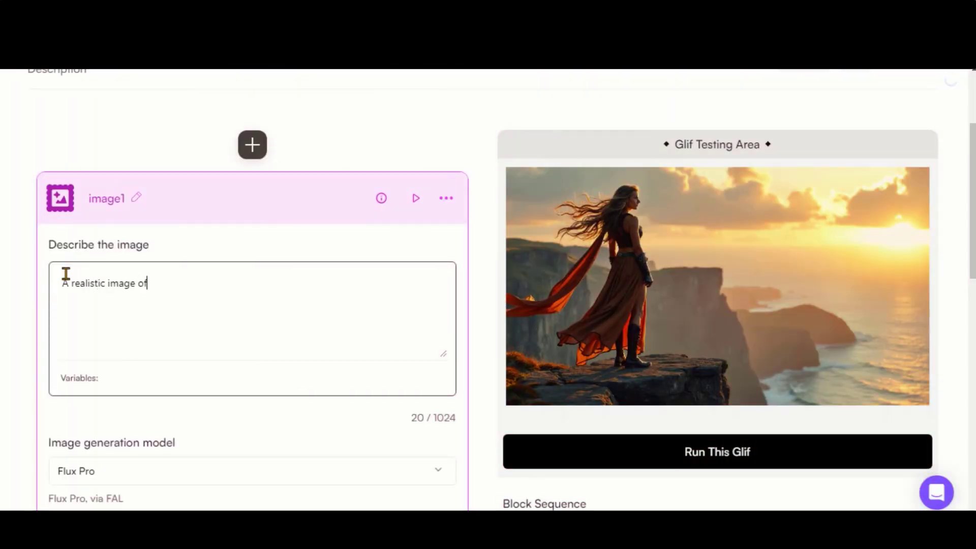
text( a man holding a cat, fac)
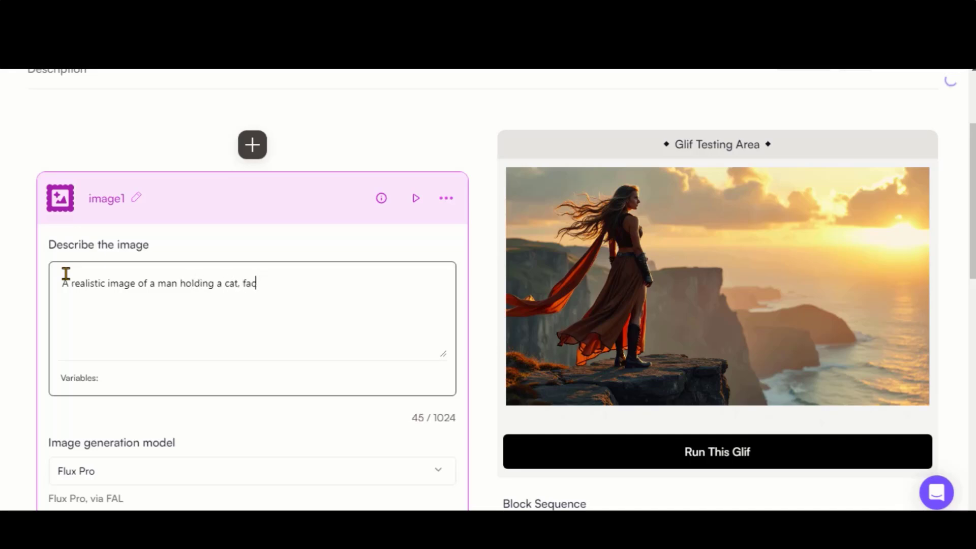
text(ing the camera with similing)
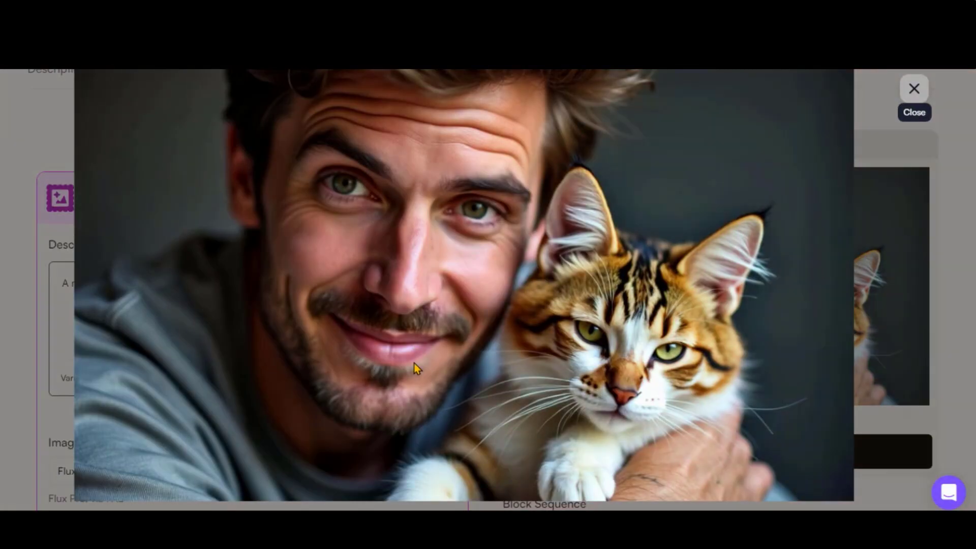
click(913, 91)
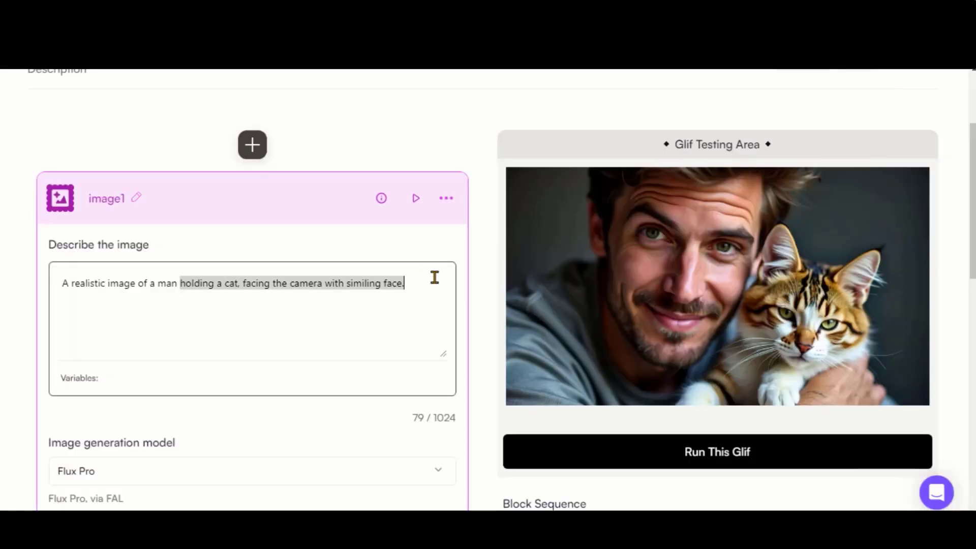
text(drinking coffee.)
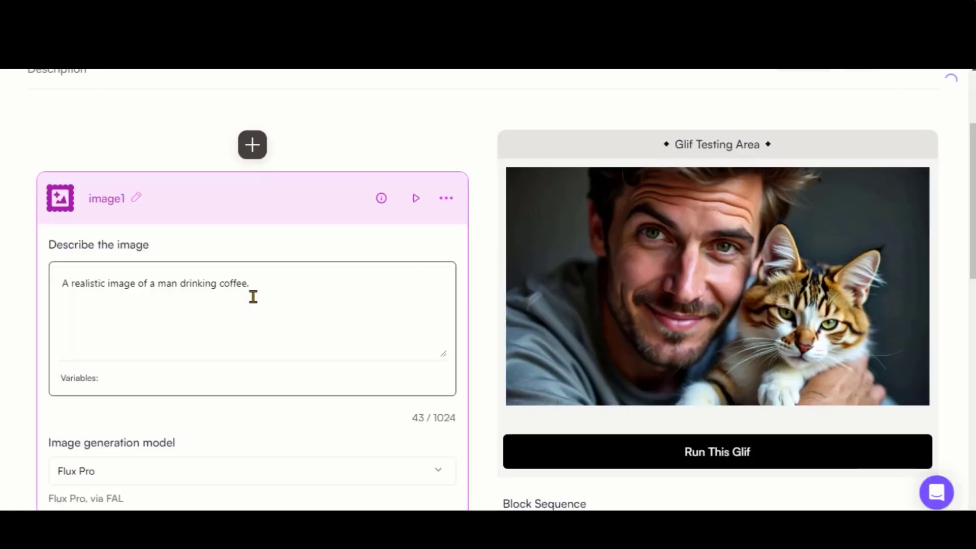
Generate the image of a man drinking coffee
click(717, 451)
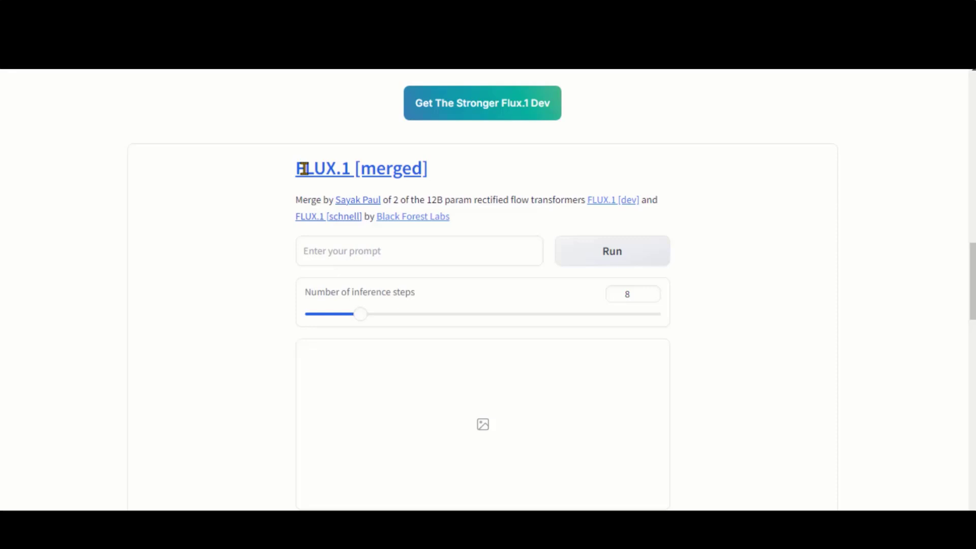
drag(301, 168, 434, 176)
click(348, 206)
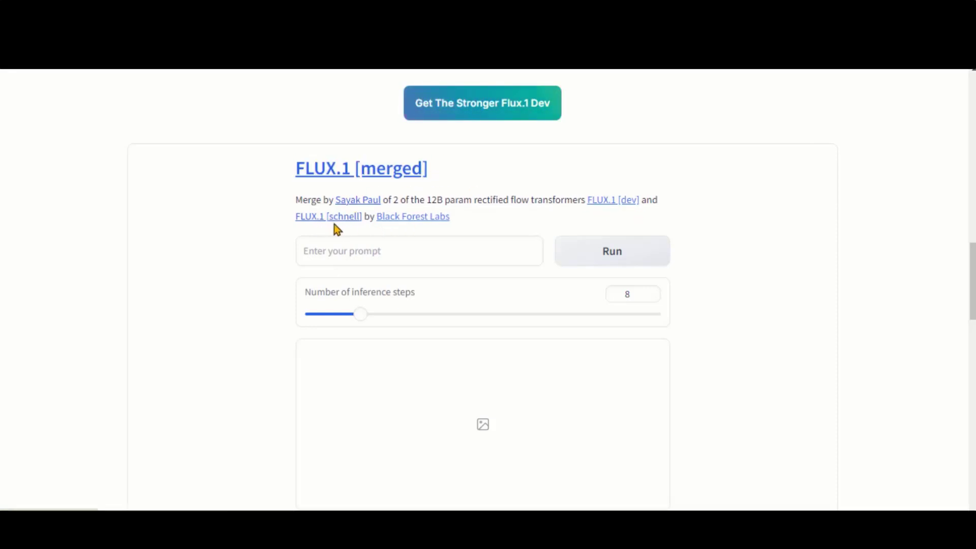
Paste the sun-drenched tropical beach prompt, adjust the width slider, and generate the image
click(360, 249)
key(ctrl+v)
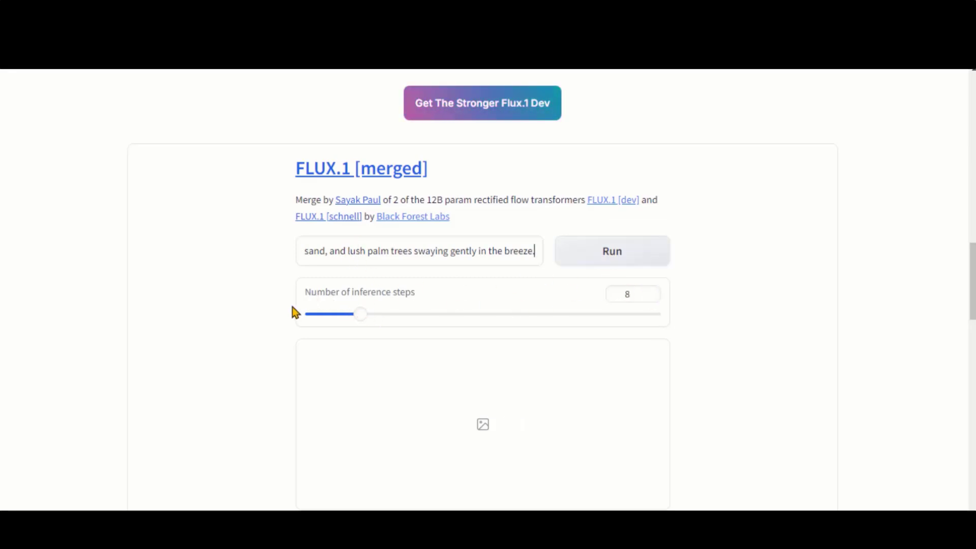
scroll(290, 313, down, 4)
scroll(244, 355, down, 3)
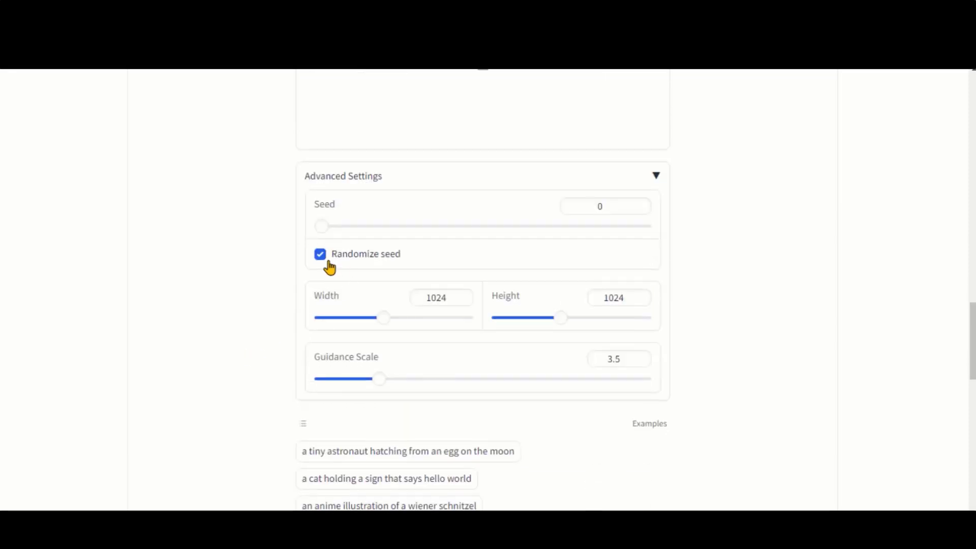
drag(379, 319, 413, 340)
scroll(417, 351, down, 2)
scroll(351, 364, down, 1)
scroll(309, 383, up, 10)
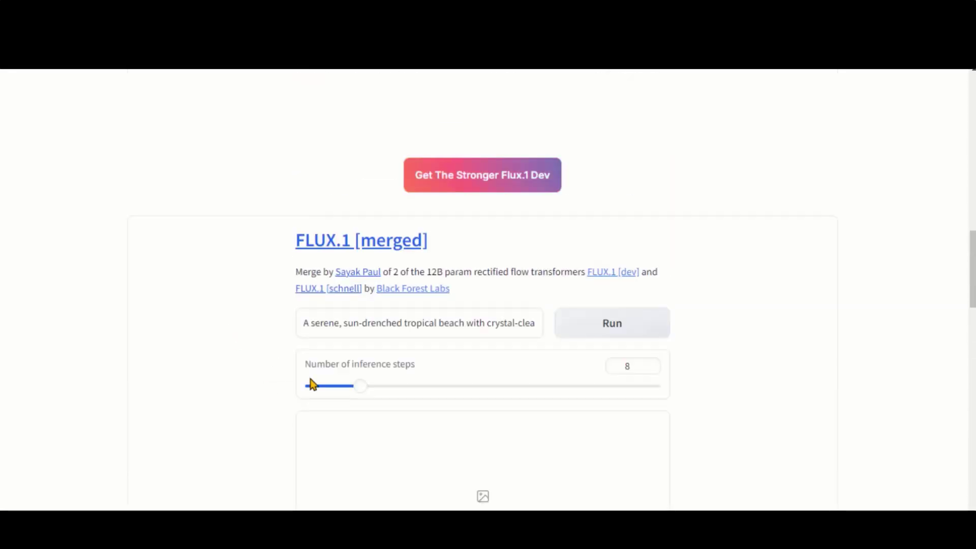
click(562, 330)
Highlight the 'Successfully acquired a GPU' status message, then clear the highlight
scroll(234, 323, down, 3)
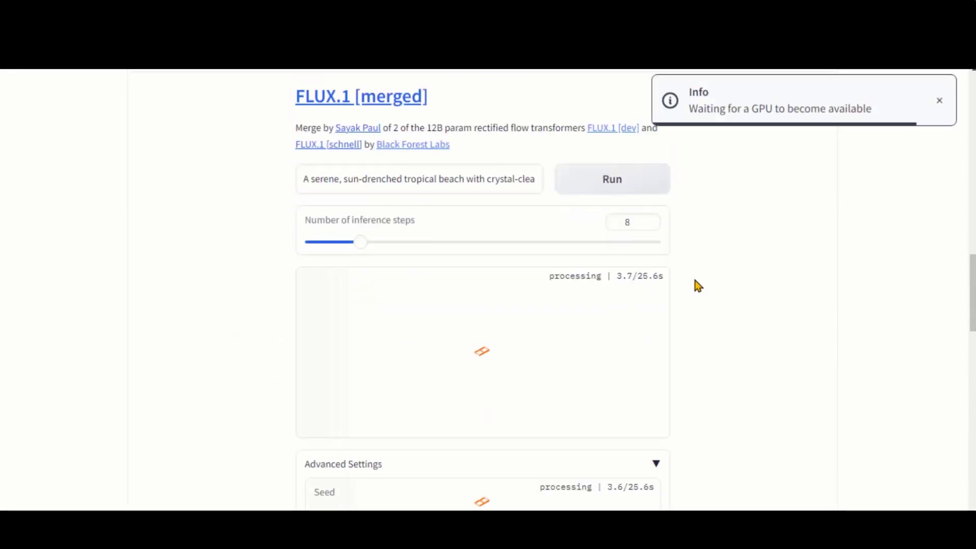
drag(745, 124, 862, 114)
drag(690, 109, 798, 116)
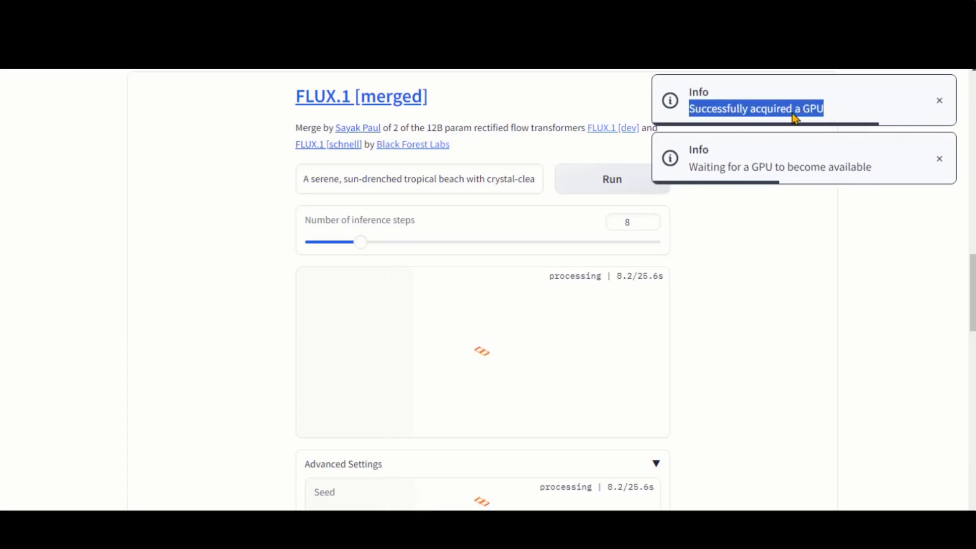
click(237, 276)
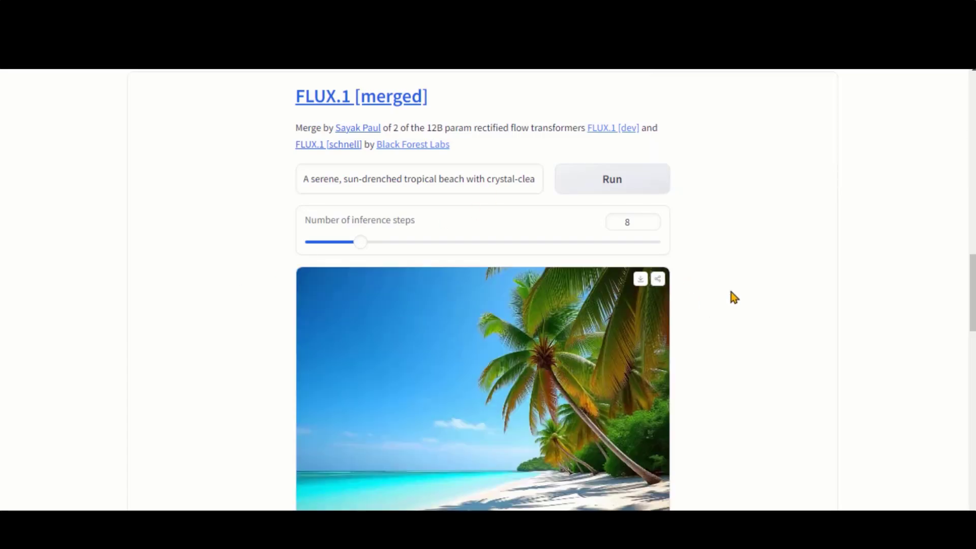
scroll(731, 293, down, 3)
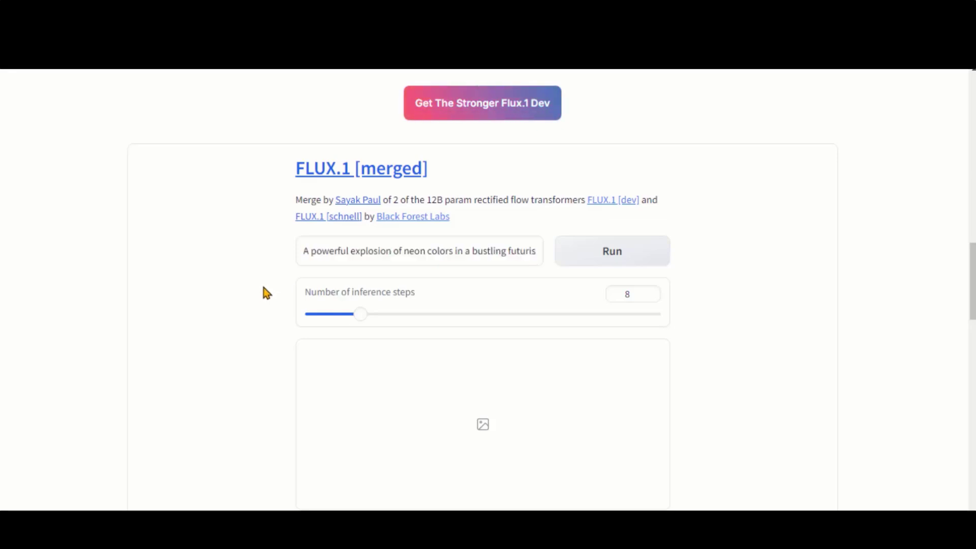
Generate the neon explosion image, then edit the cat sign prompt to a dog saying "GOOD MORNING" and generate it
click(612, 254)
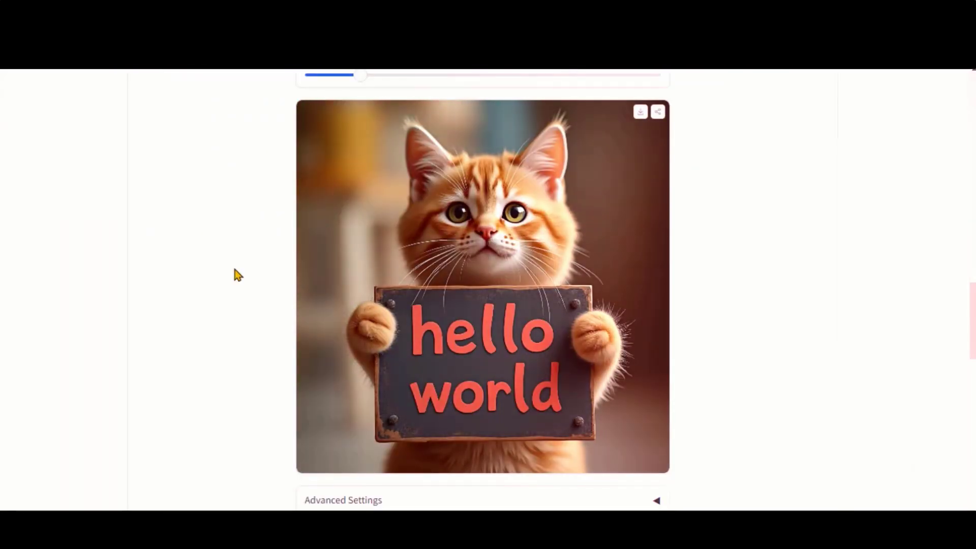
scroll(227, 320, up, 4)
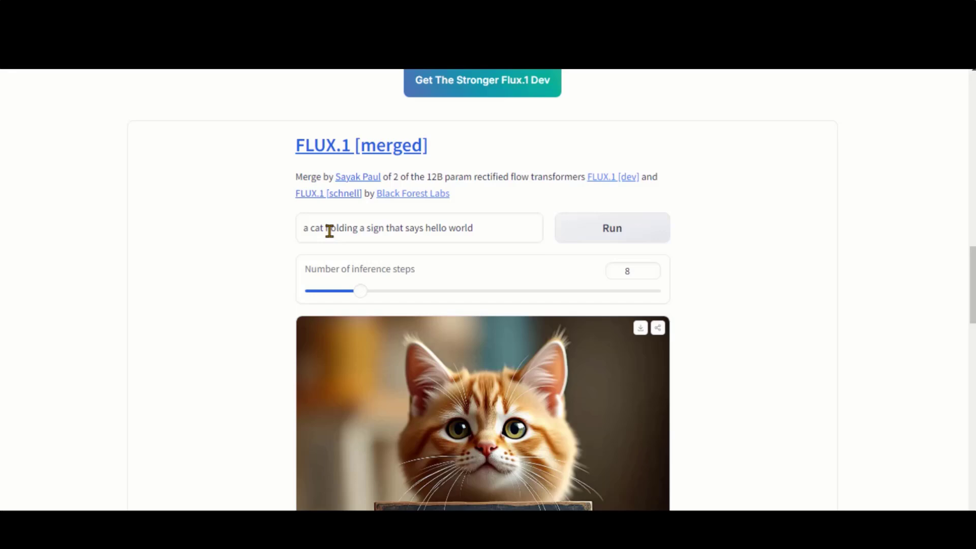
drag(325, 227, 295, 234)
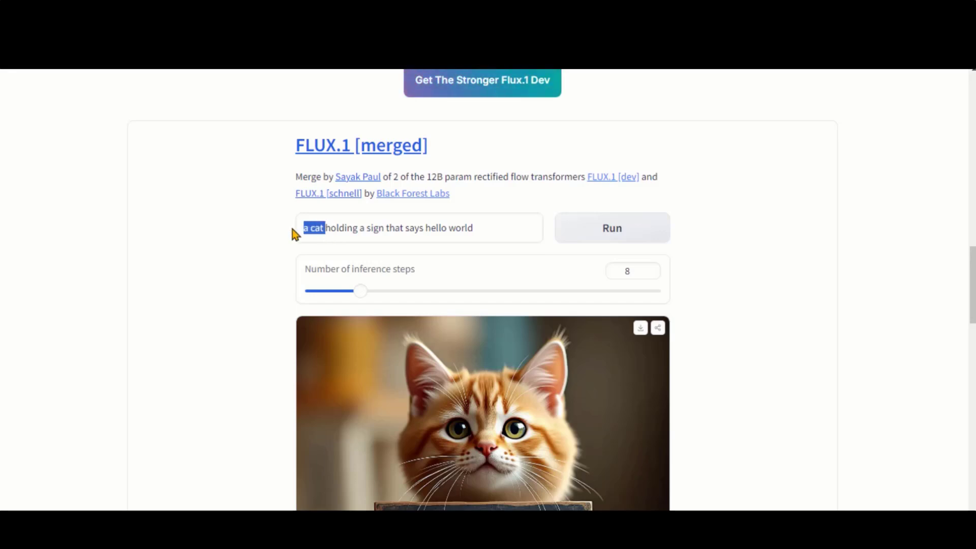
text(a )
text(horse)
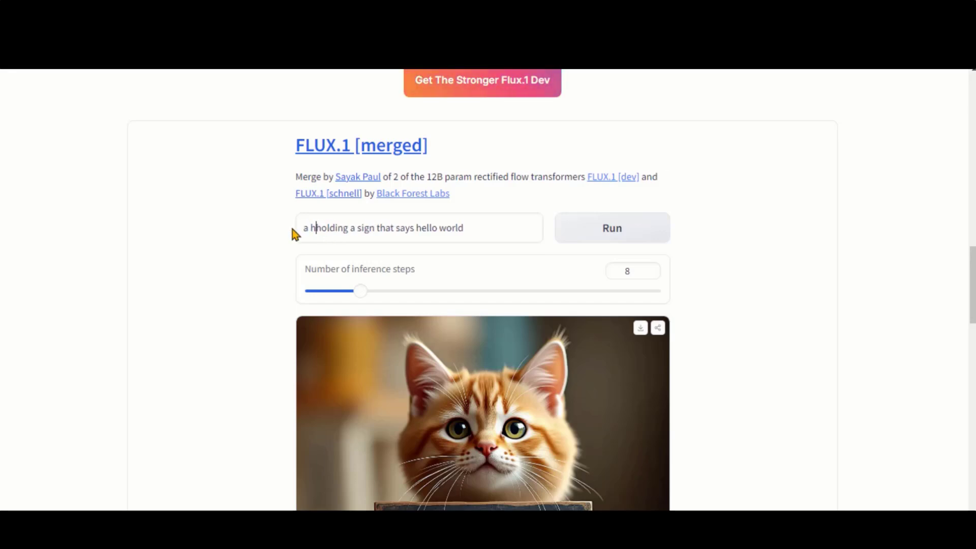
key(BackSpace)
key(BackSpace)
key(BackSpace)
key(BackSpace)
key(BackSpace)
text(dog)
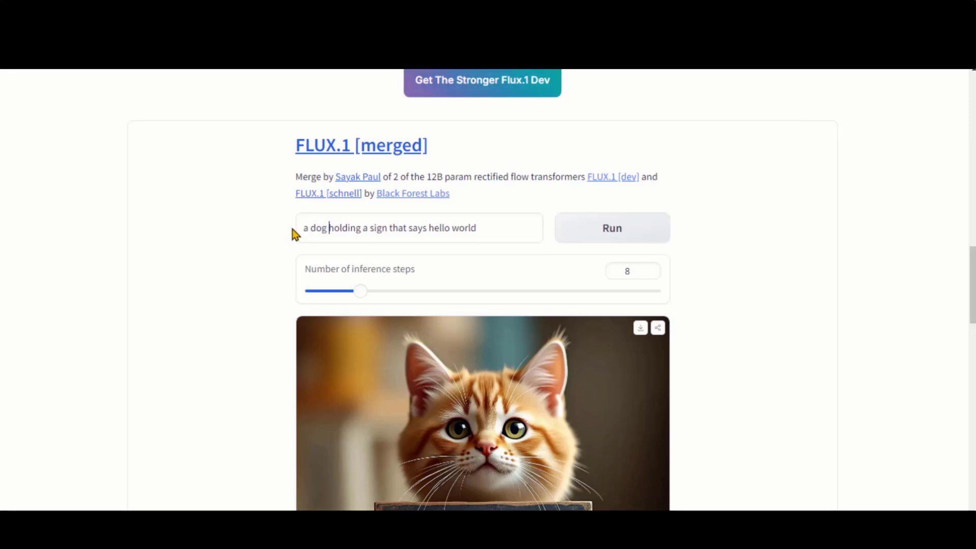
drag(434, 229, 479, 228)
text("GOOD MORNING)
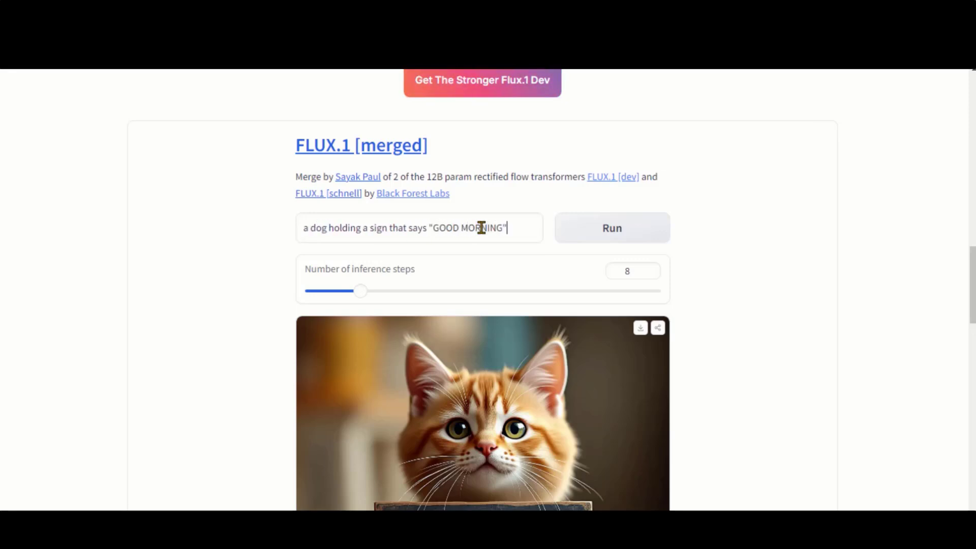
click(603, 225)
scroll(248, 288, down, 3)
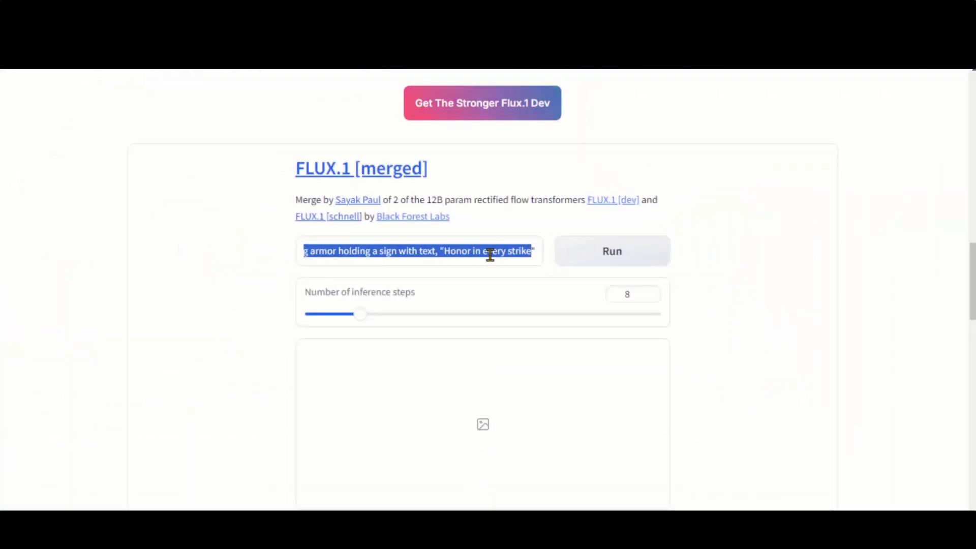
Generate the knight in shining armor holding a sign reading "Honor in every strike."
drag(385, 216, 466, 213)
drag(478, 249, 538, 253)
click(538, 252)
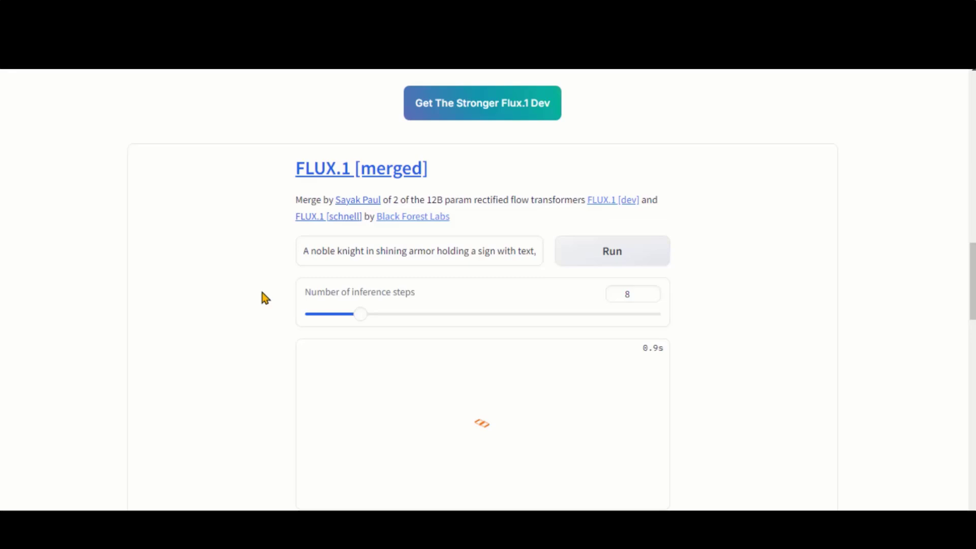
scroll(261, 297, down, 4)
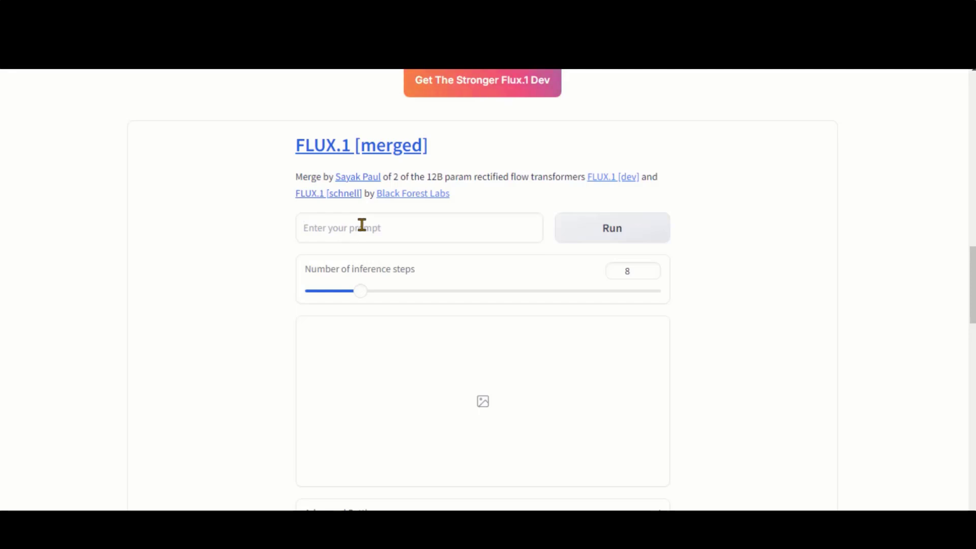
Generate the businesswoman-holding-a-tablet image, then the four diverse friends at a café
click(362, 225)
key(ctrl+v)
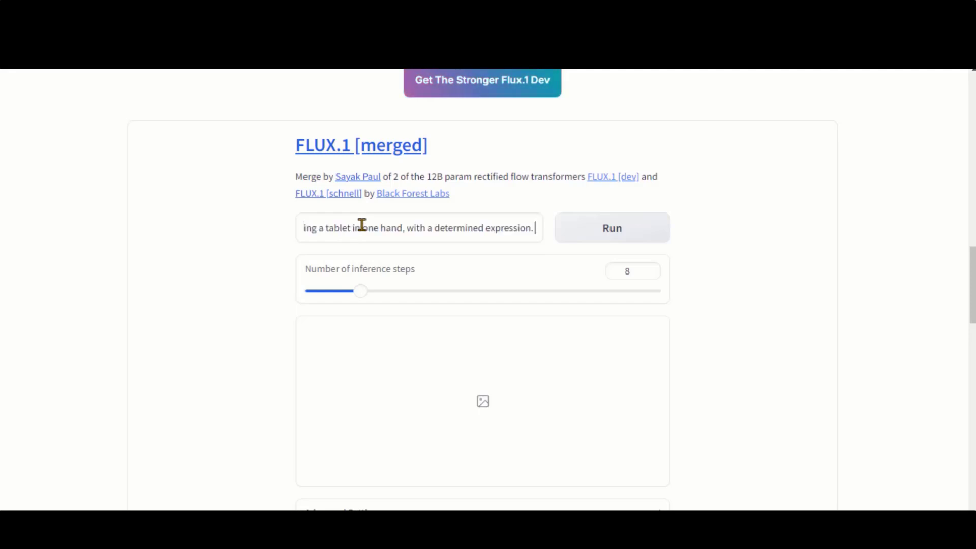
click(614, 235)
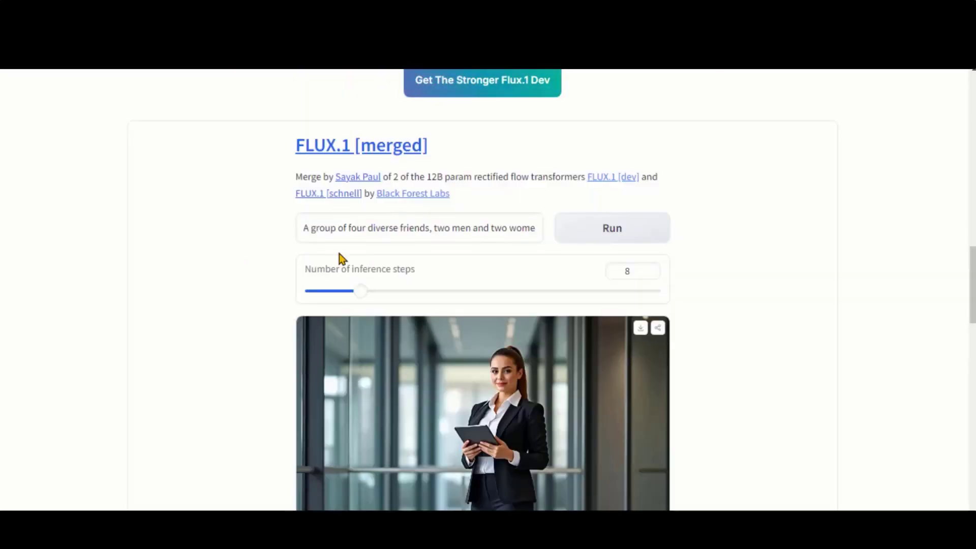
click(604, 237)
scroll(238, 295, down, 4)
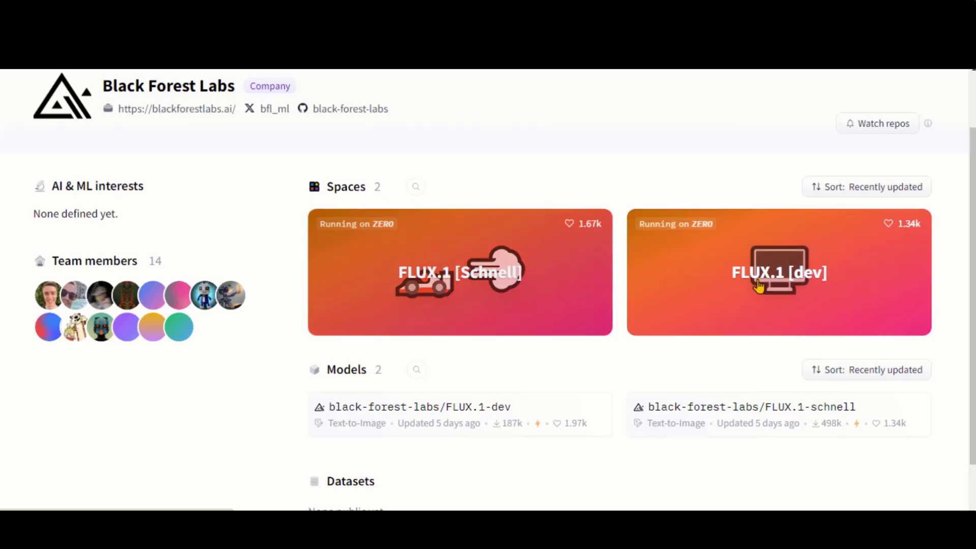
Open the FLUX.1 [dev] Space and expand Advanced Settings: 1024×1024, guidance 3.5, 28 inference steps
click(758, 285)
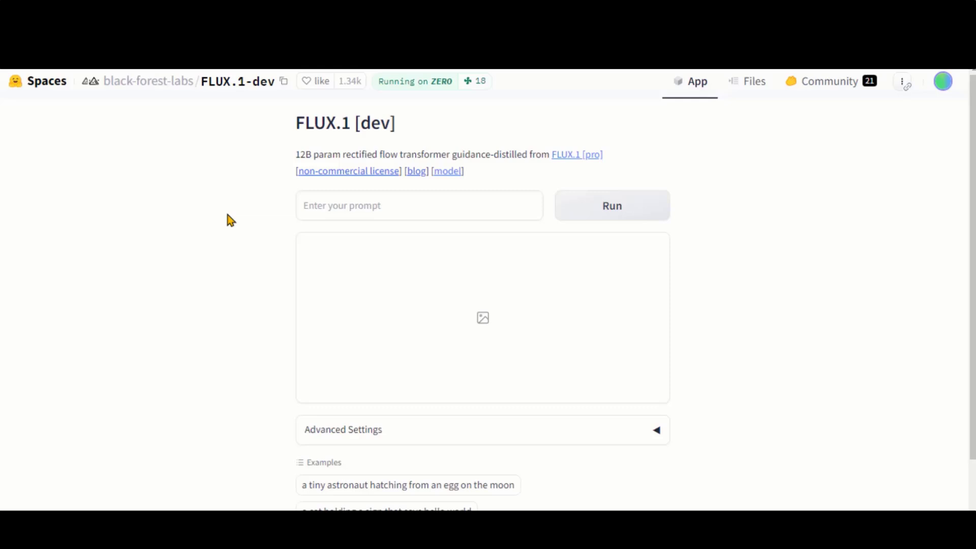
scroll(227, 252, down, 1)
click(431, 368)
scroll(251, 369, down, 3)
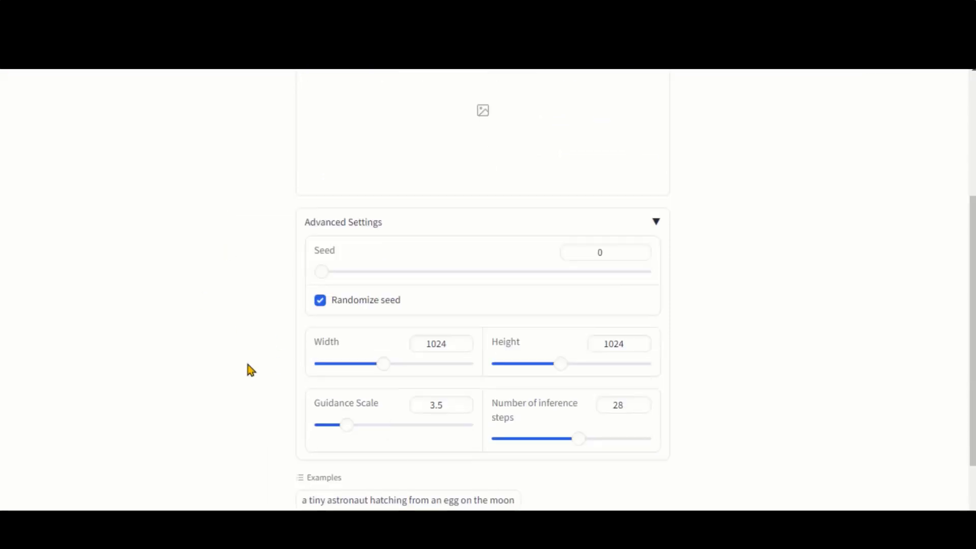